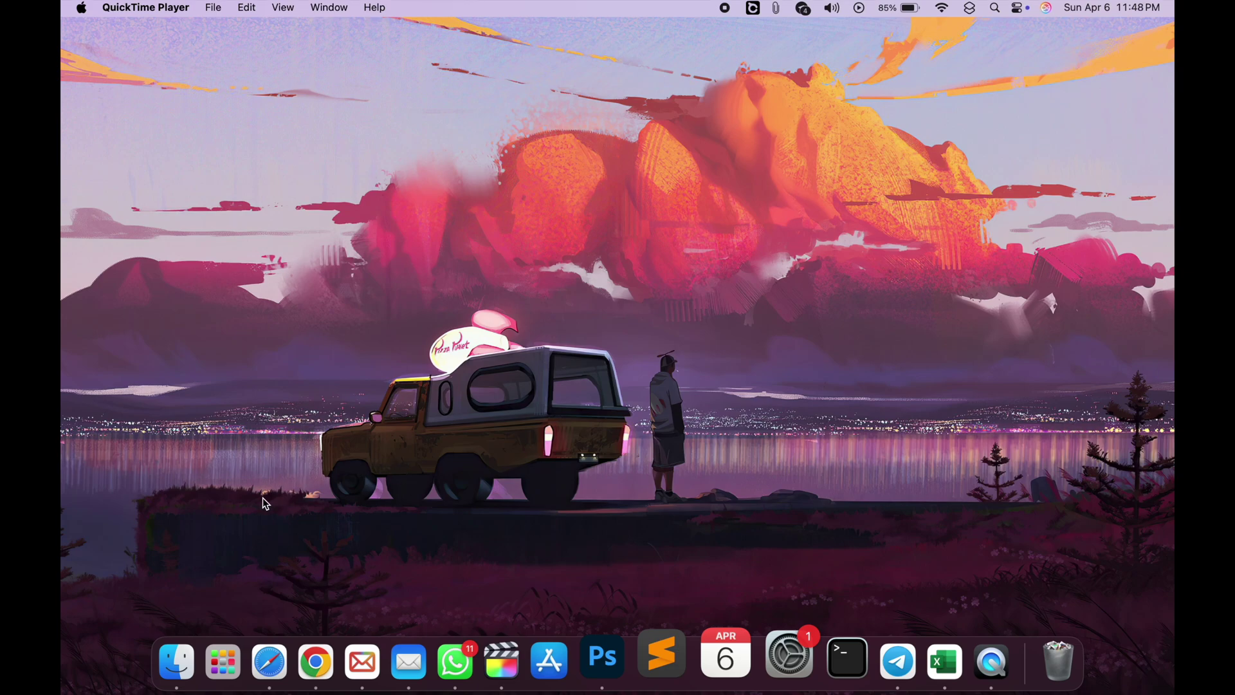
# - Open Finder's Downloads folder and launch the Business-Manager PDF in Preview
pyautogui.click(176, 658)
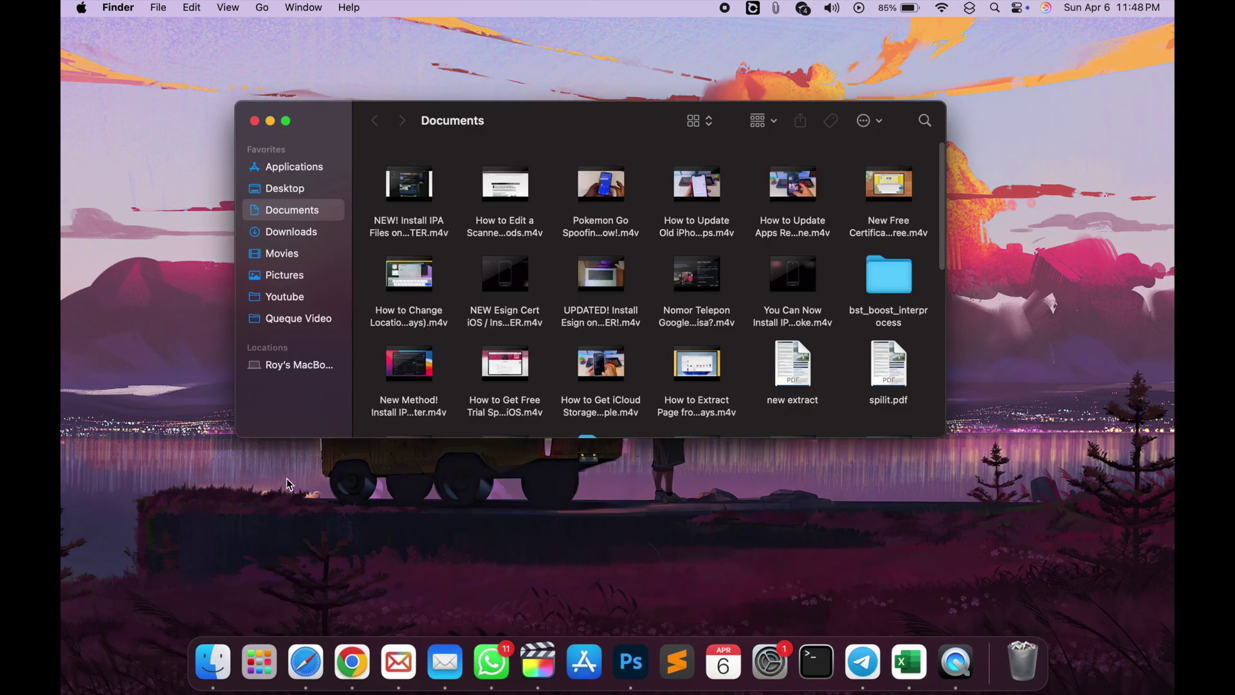
pyautogui.click(285, 188)
pyautogui.click(290, 232)
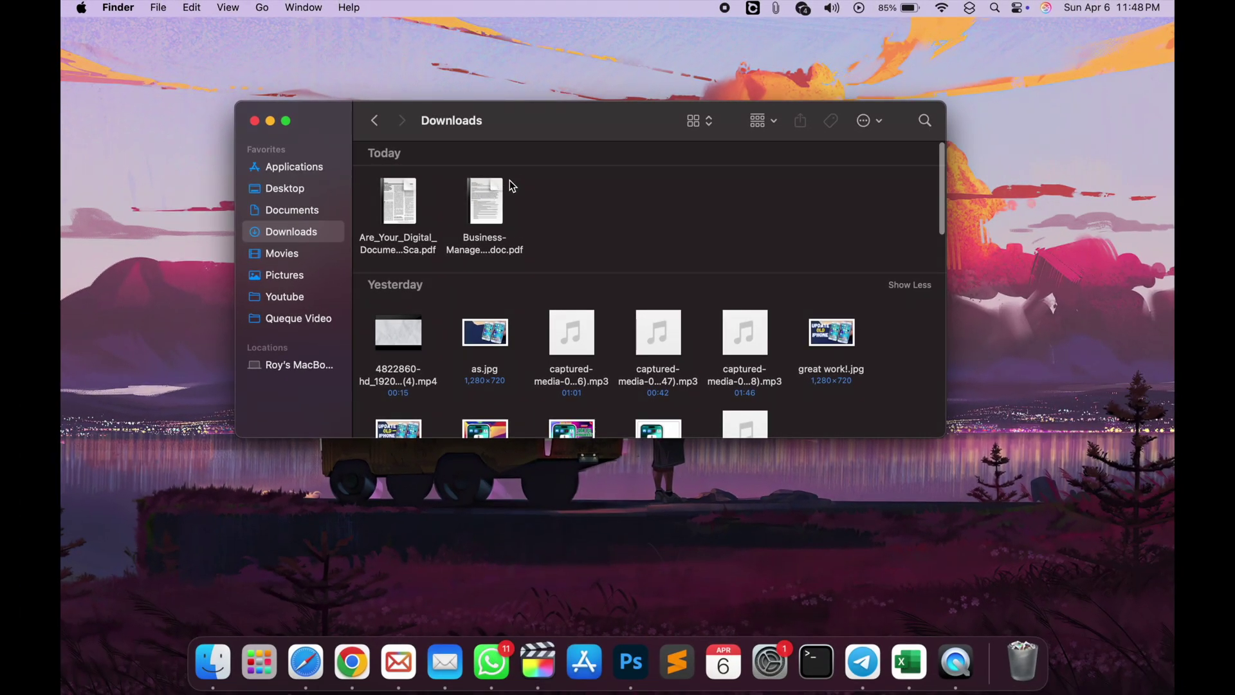
pyautogui.doubleClick(479, 187)
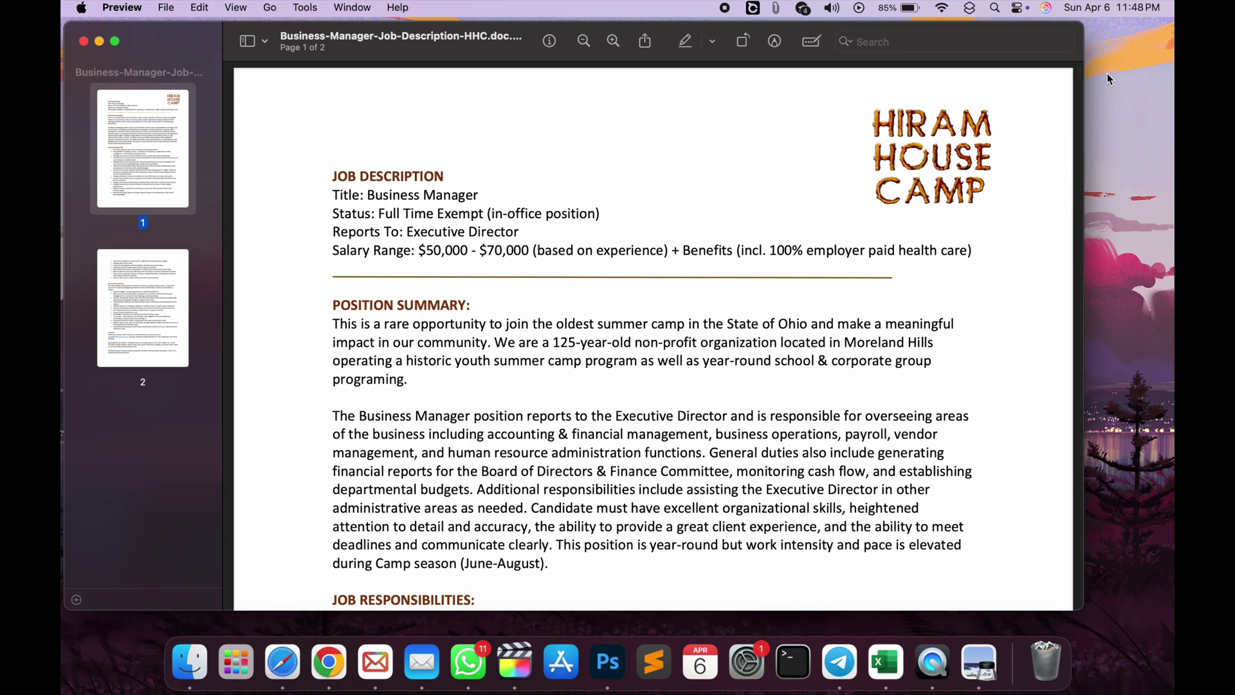
# - Widen the Preview window and cycle through the 'job' search matches on 2 pages
pyautogui.moveTo(1083, 41); pyautogui.dragTo(1170, 41)
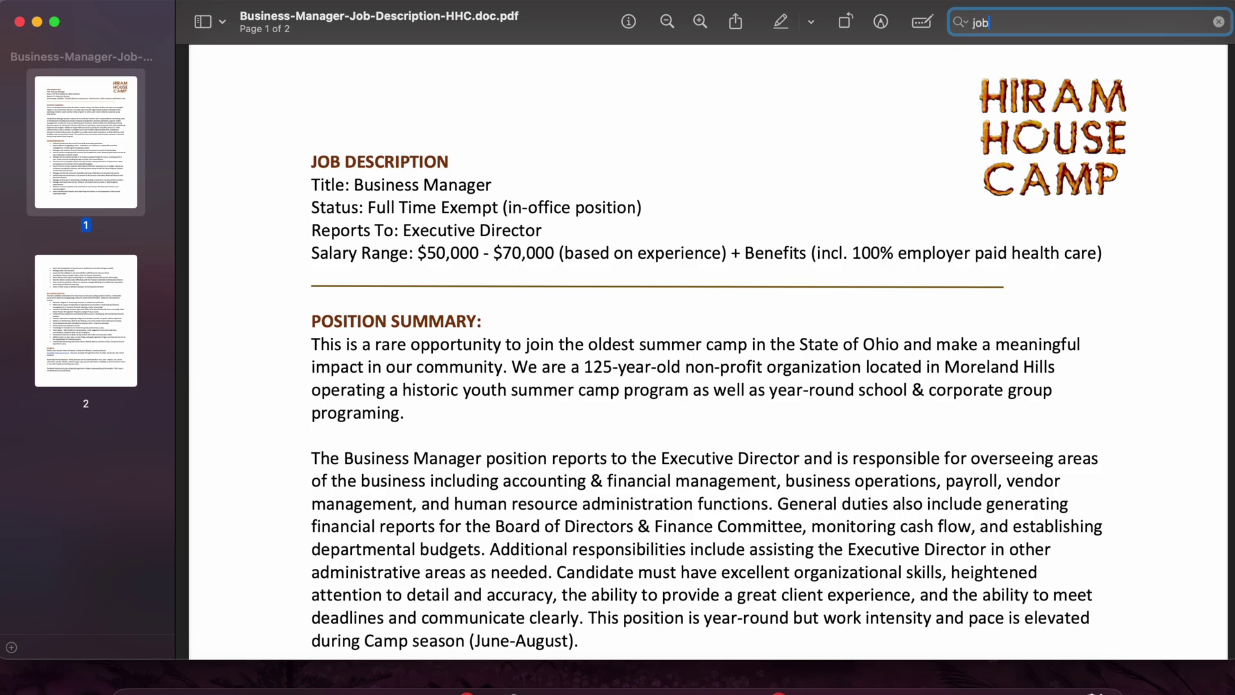
pyautogui.press('Return')
pyautogui.press('Return')
pyautogui.press('Return')
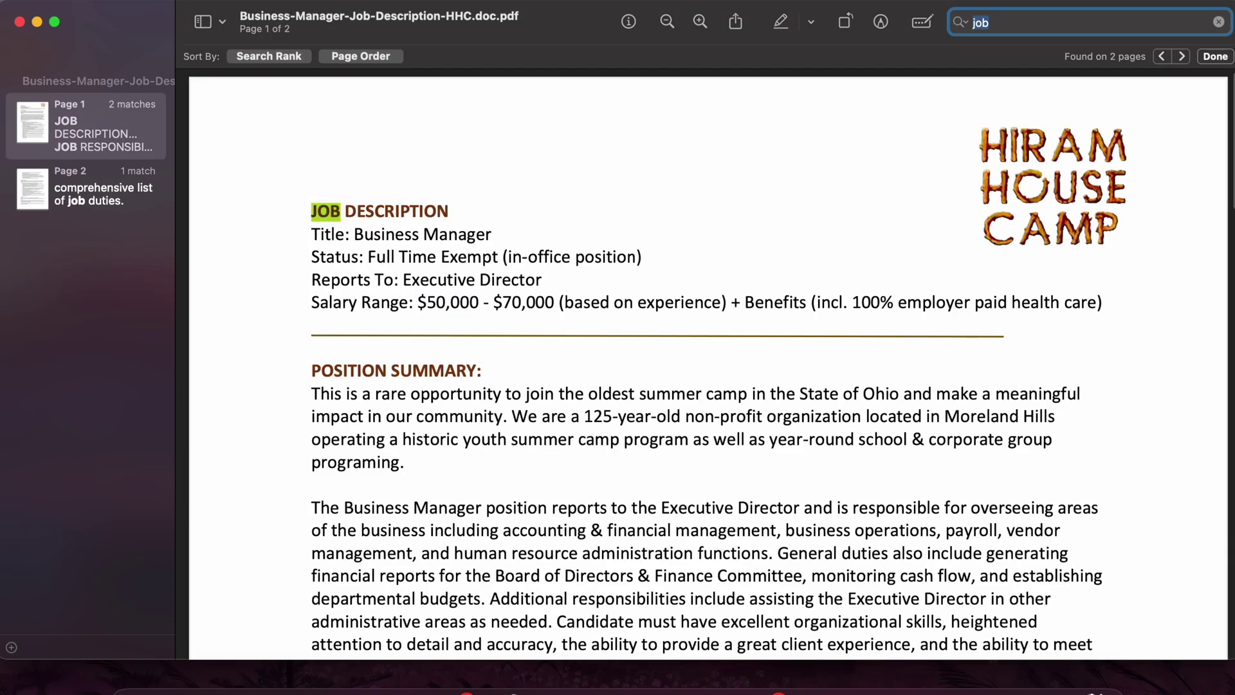
pyautogui.press('Return')
pyautogui.press('Return')
pyautogui.press('Return')
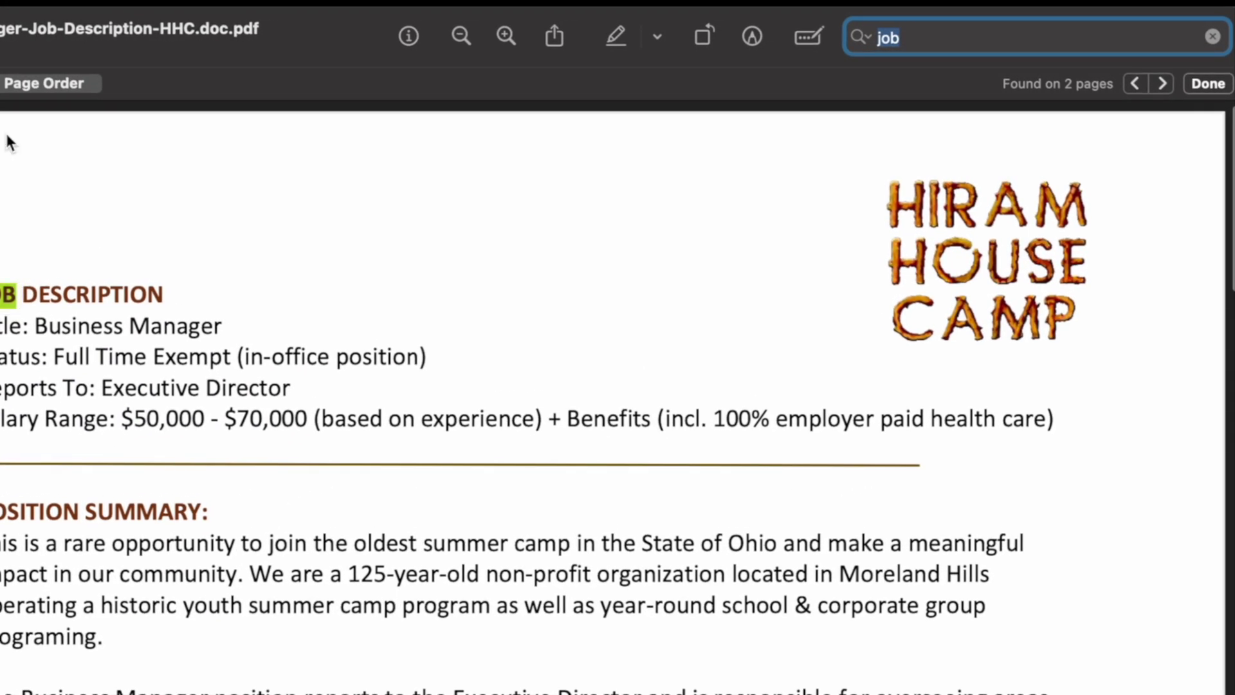
pyautogui.press('Return')
pyautogui.press('Return')
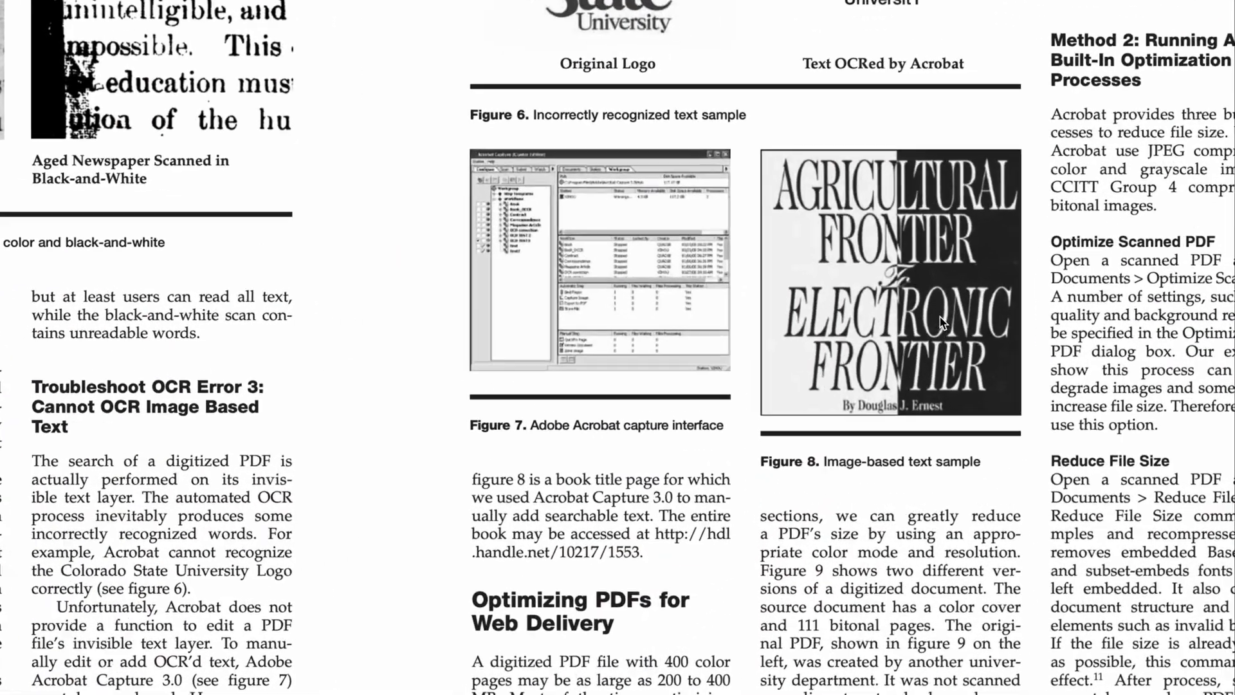
# - Select all the article's text to confirm it is selectable, then clear the selection
pyautogui.hotkey('ctrl', 'a')
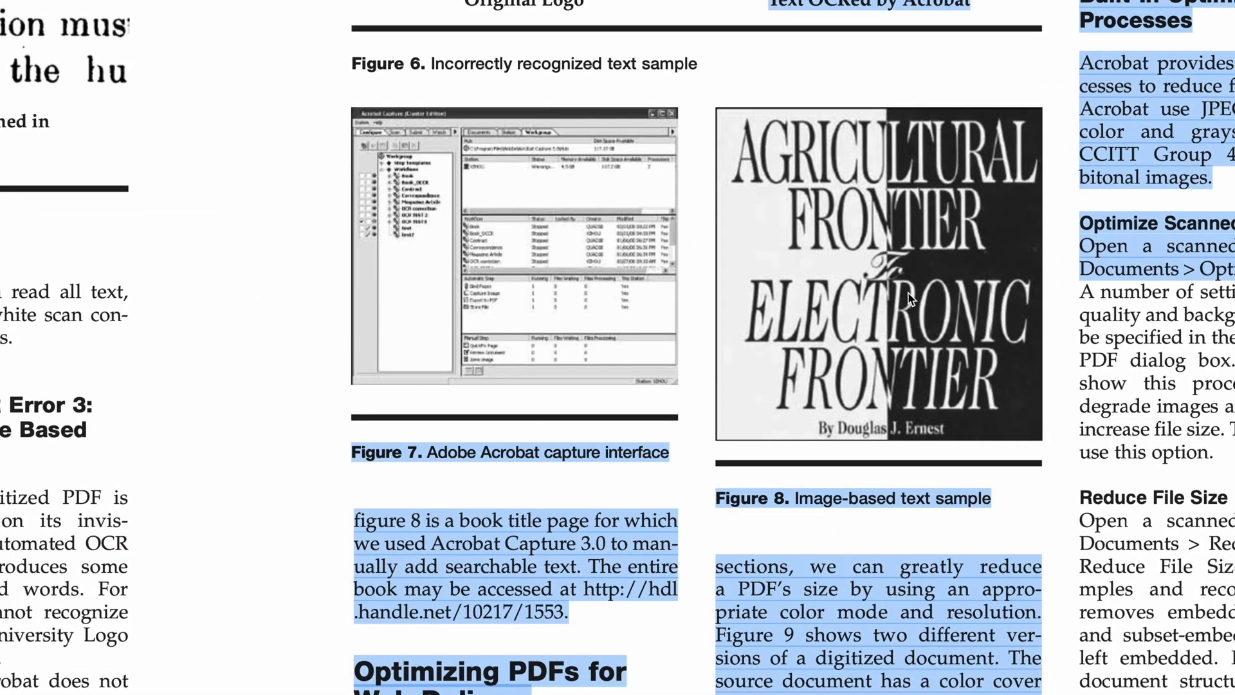
pyautogui.click(763, 183)
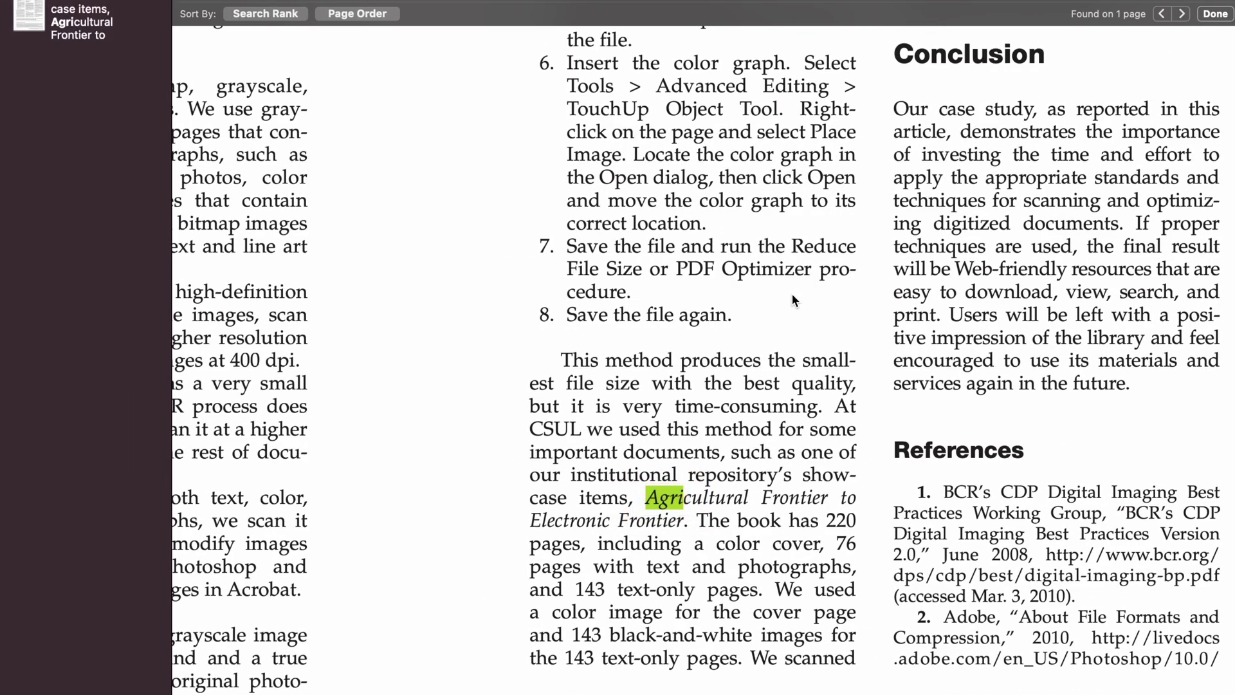
pyautogui.scroll(-8, 774, 319)
pyautogui.scroll(10, 774, 319)
pyautogui.scroll(2, 774, 319)
pyautogui.scroll(-5, 775, 324)
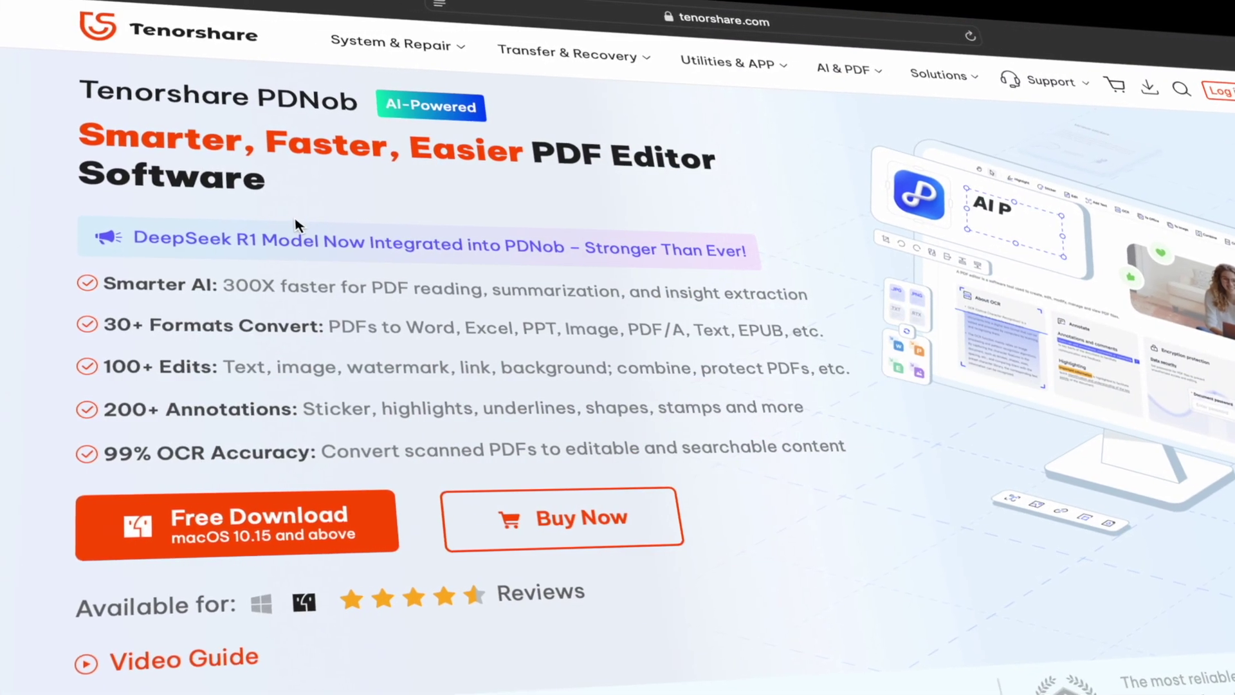
# - Highlight the PDNob headline, then view the Annotate and Encrypt feature descriptions
pyautogui.moveTo(97, 145); pyautogui.dragTo(326, 172)
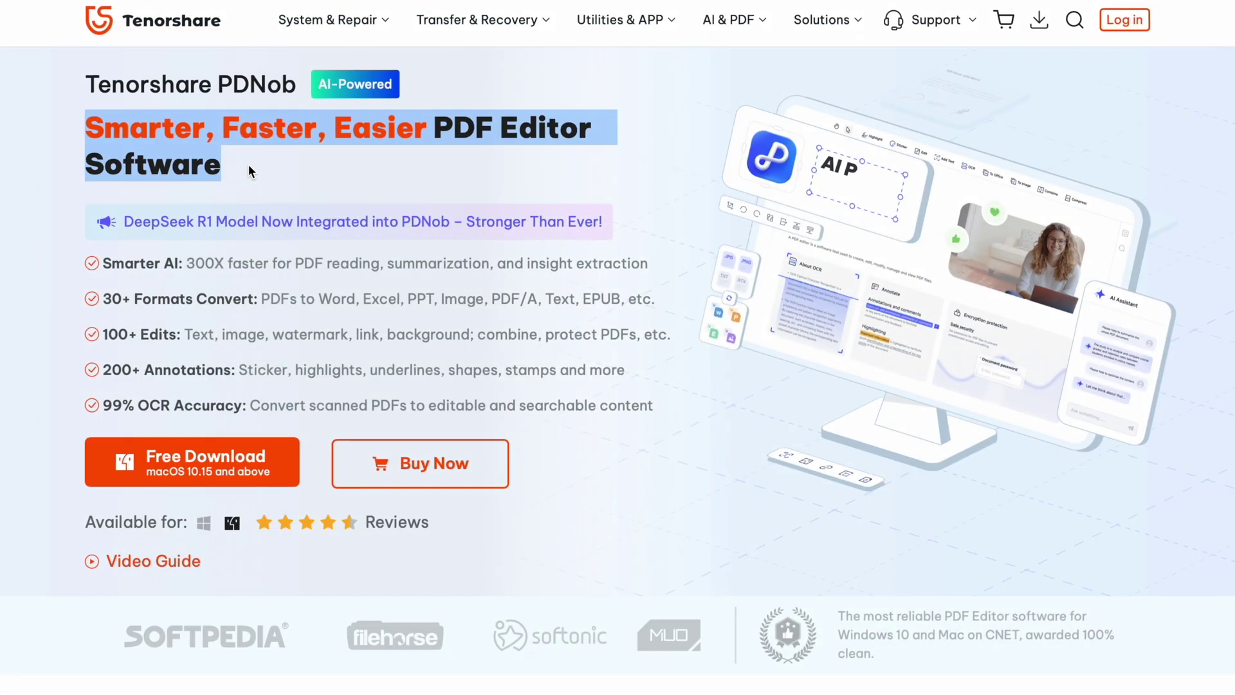
pyautogui.click(245, 162)
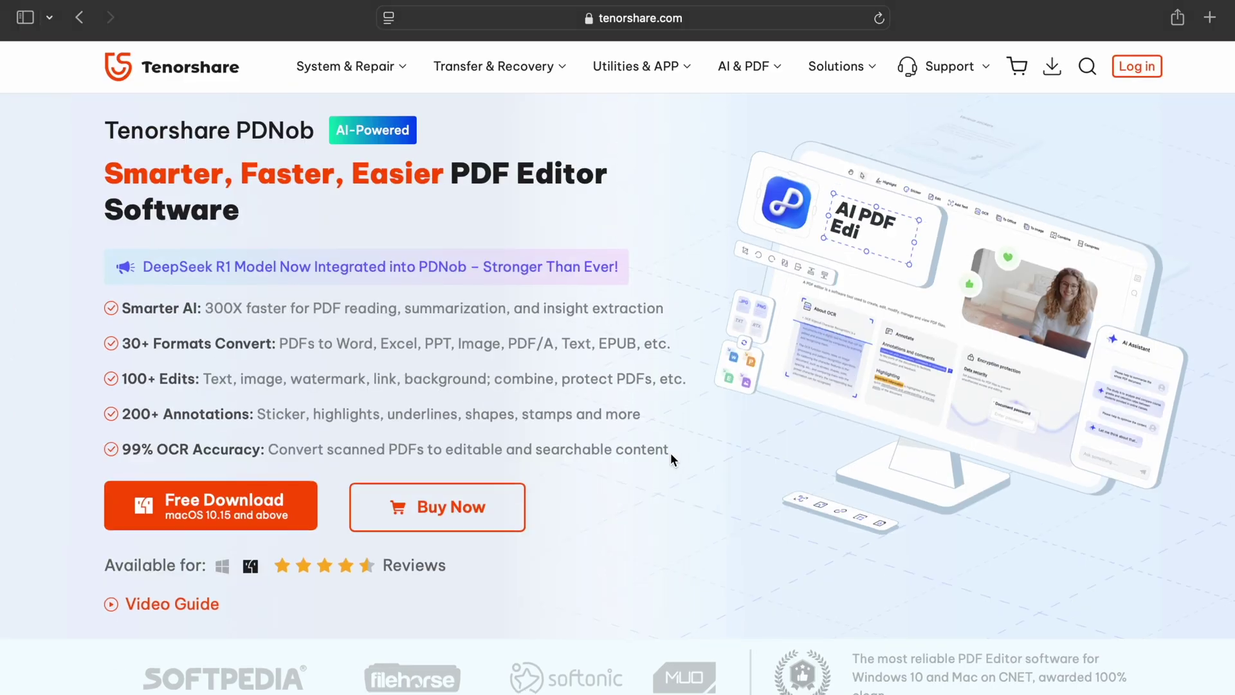
pyautogui.scroll(-10, 670, 453)
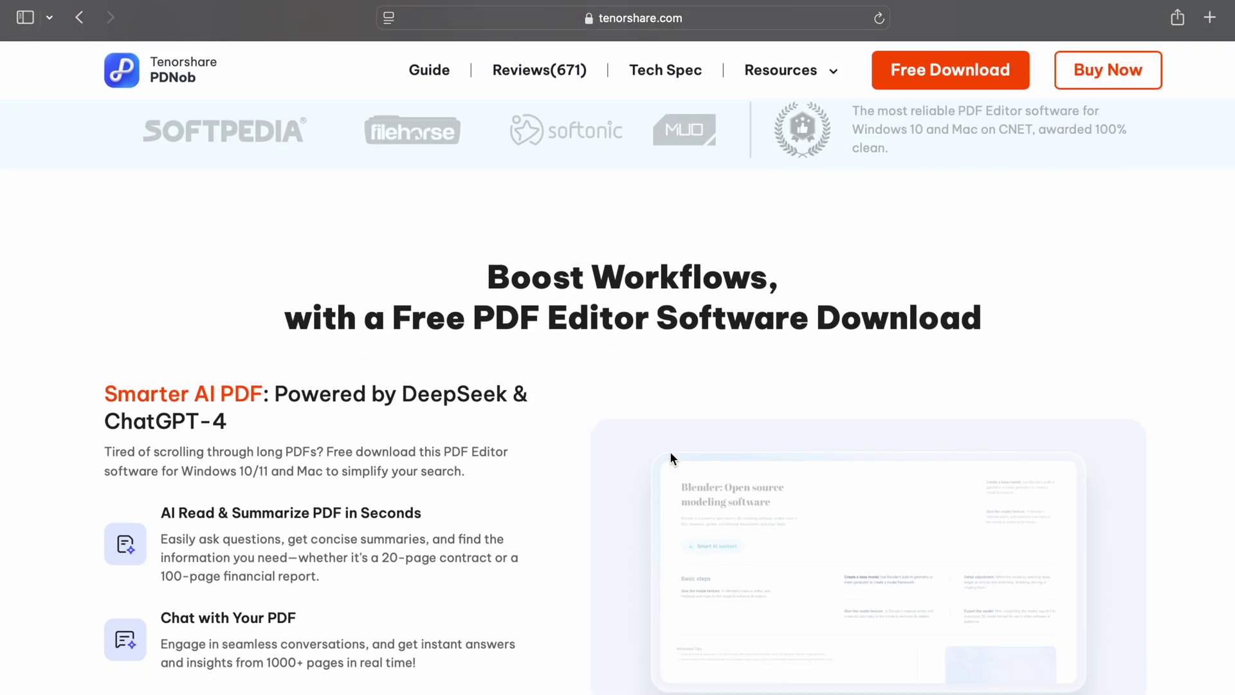
pyautogui.scroll(-1, 669, 451)
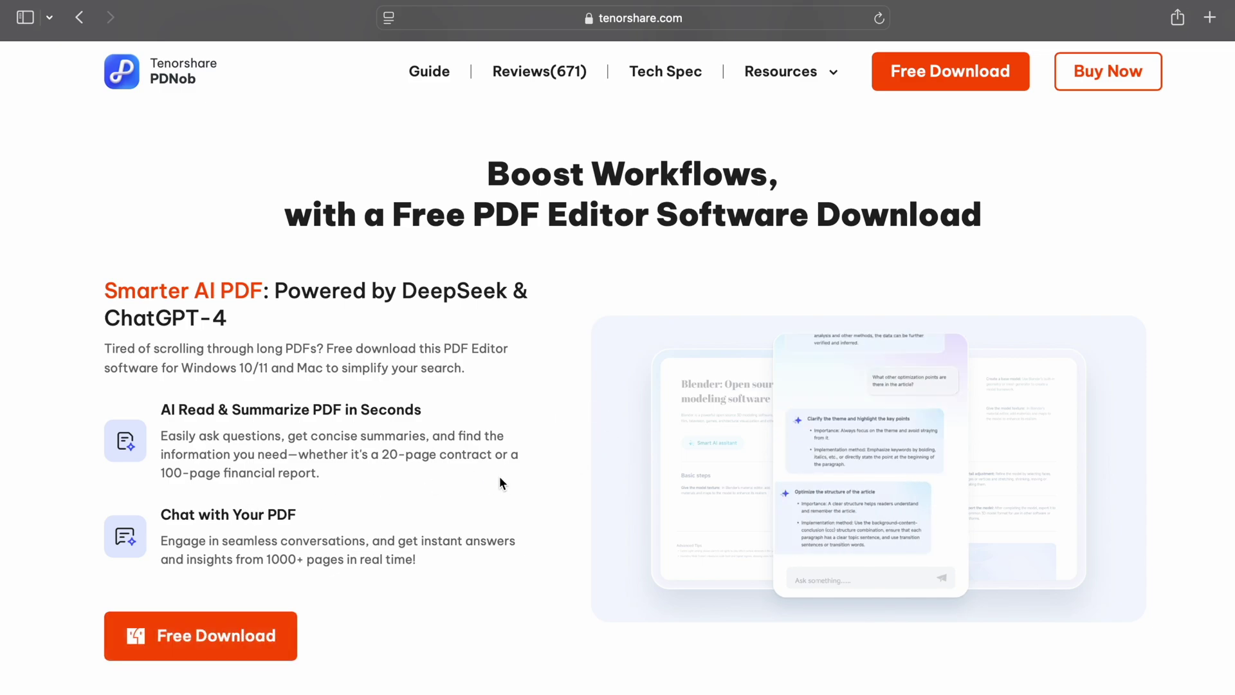
pyautogui.scroll(-8, 504, 476)
pyautogui.scroll(-3, 503, 474)
pyautogui.scroll(-1, 503, 475)
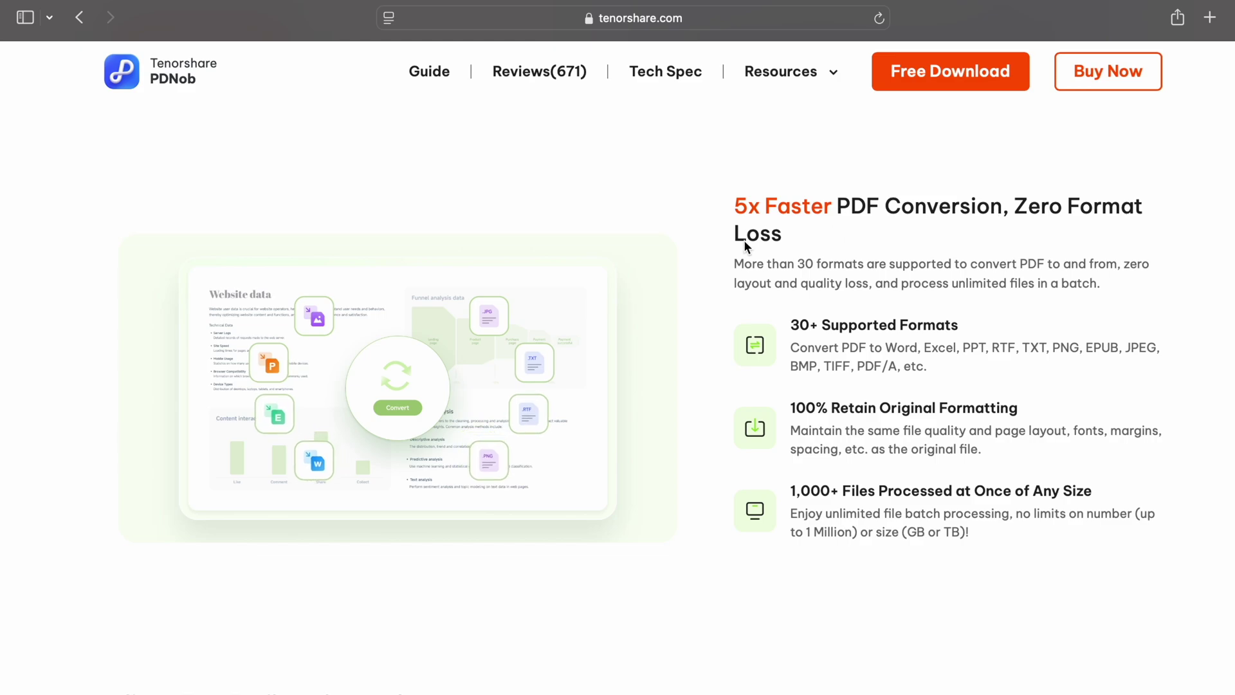
pyautogui.scroll(-2, 700, 466)
pyautogui.scroll(-8, 699, 466)
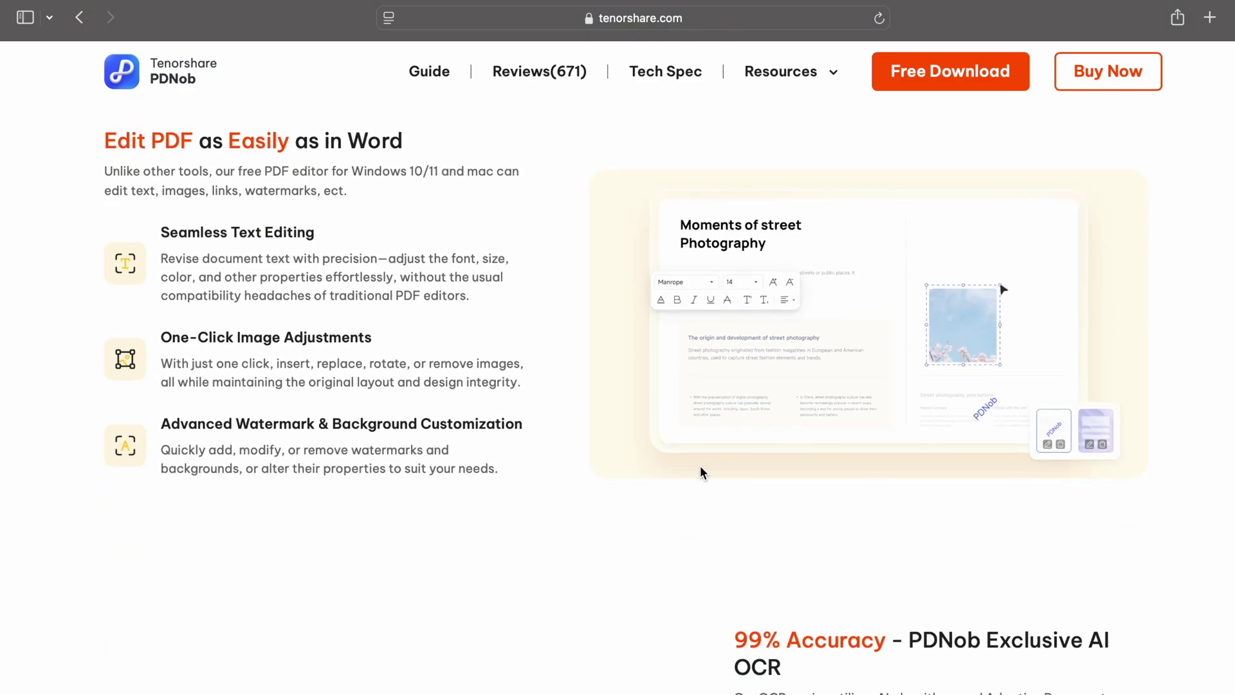
pyautogui.scroll(-1, 699, 465)
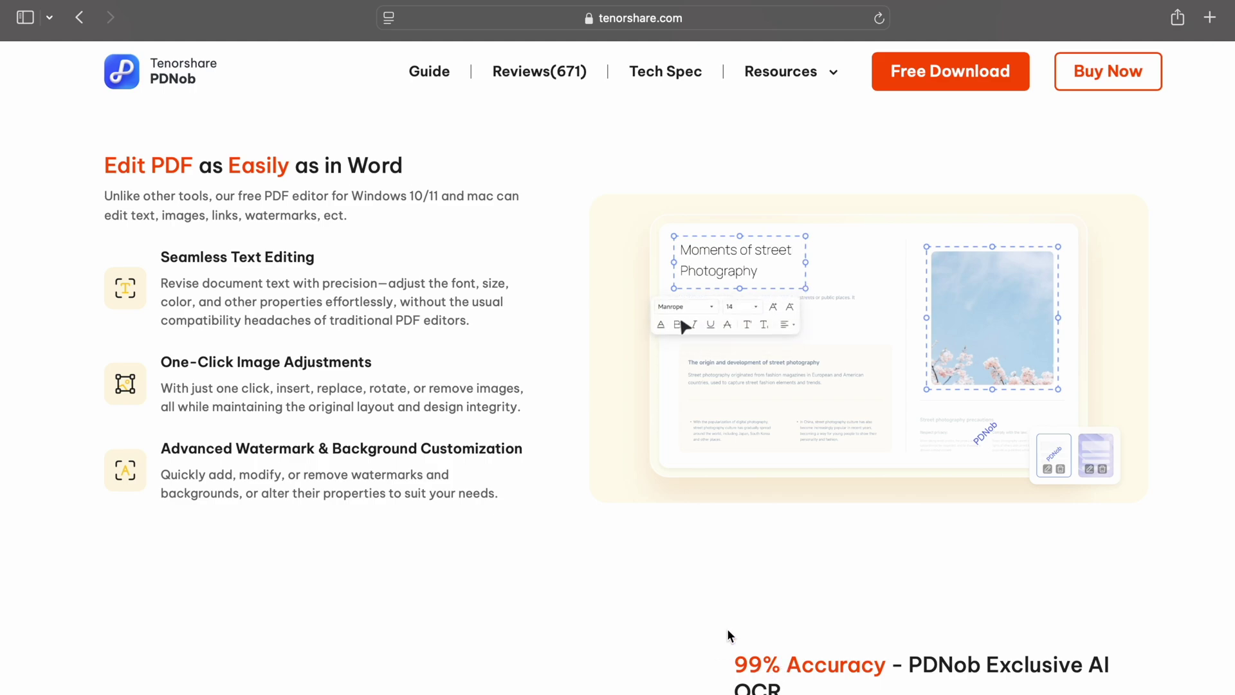
pyautogui.scroll(-8, 726, 627)
pyautogui.scroll(-2, 727, 628)
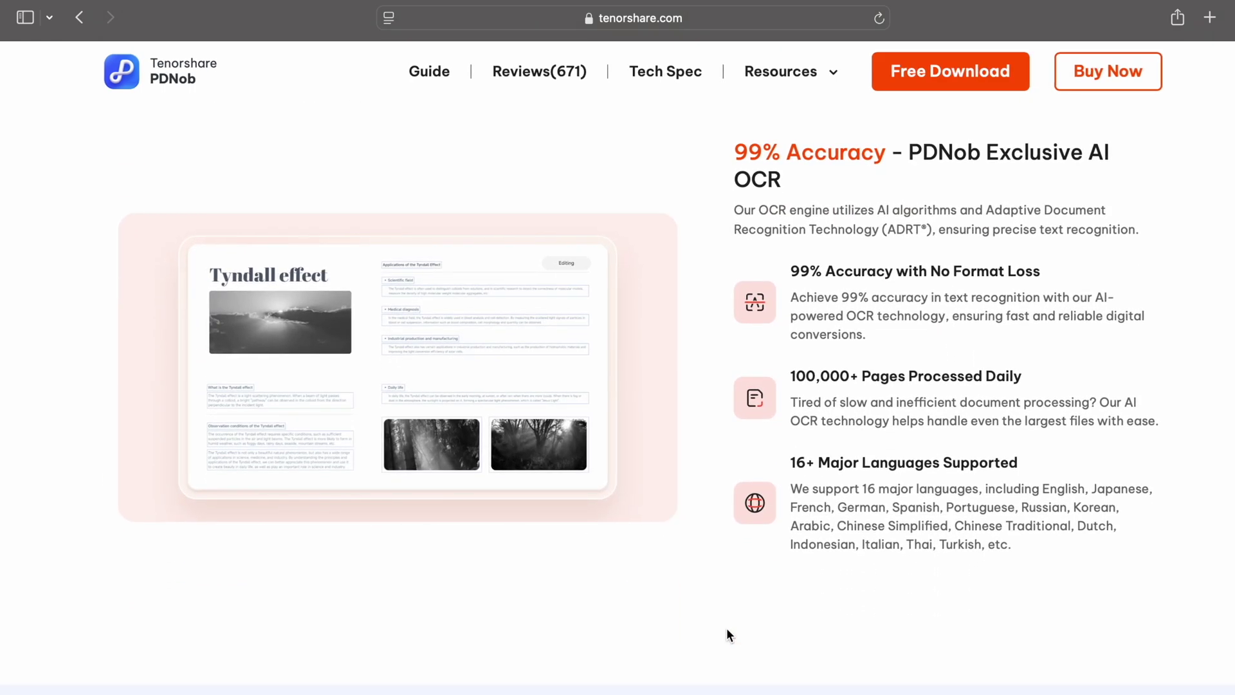
pyautogui.scroll(-5, 727, 628)
pyautogui.scroll(-3, 727, 627)
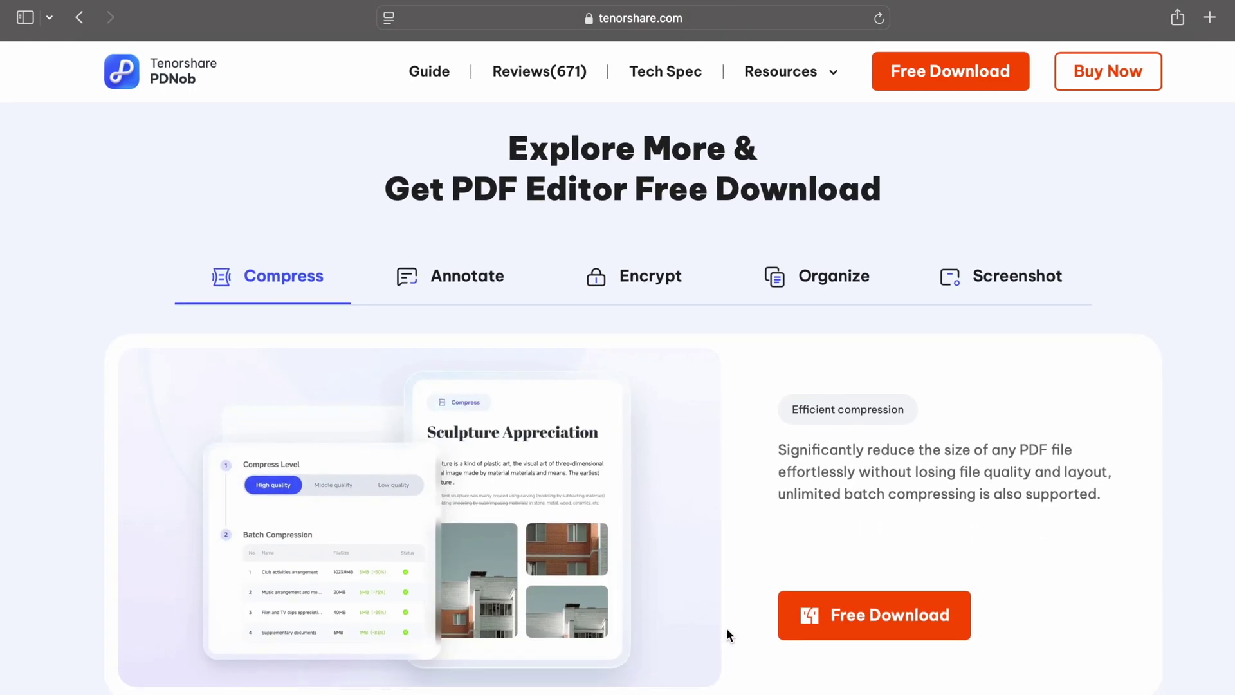
pyautogui.scroll(-1, 727, 627)
pyautogui.click(468, 278)
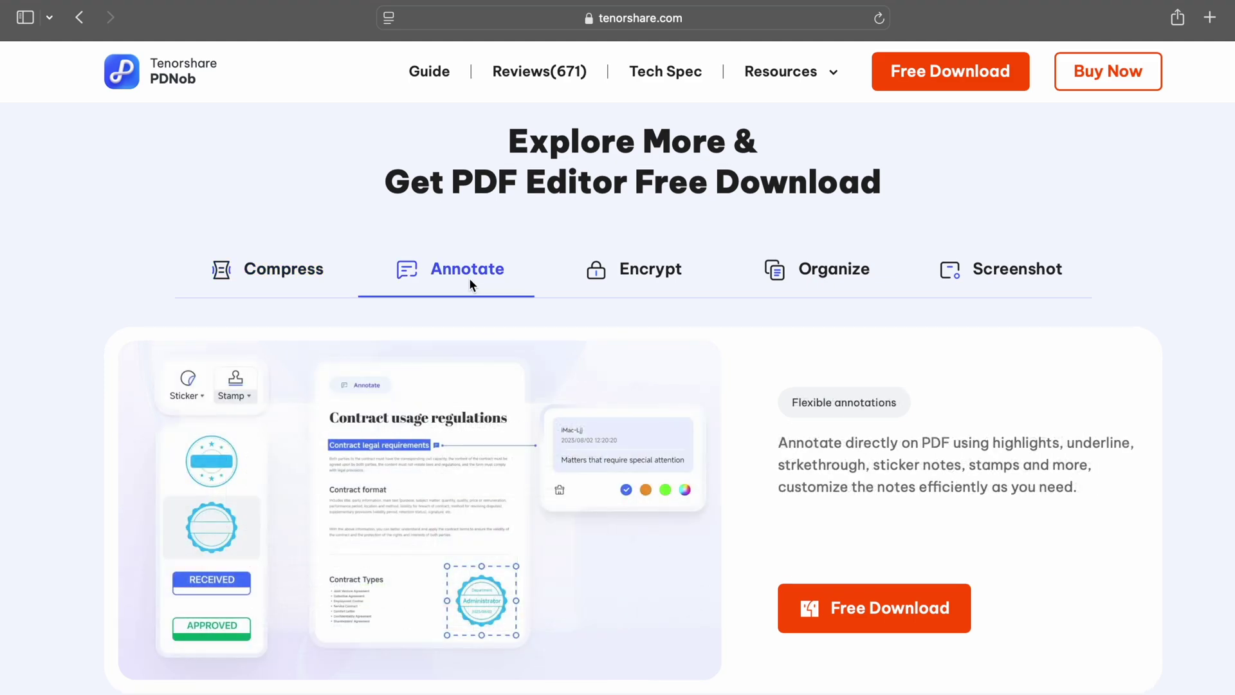
pyautogui.click(579, 277)
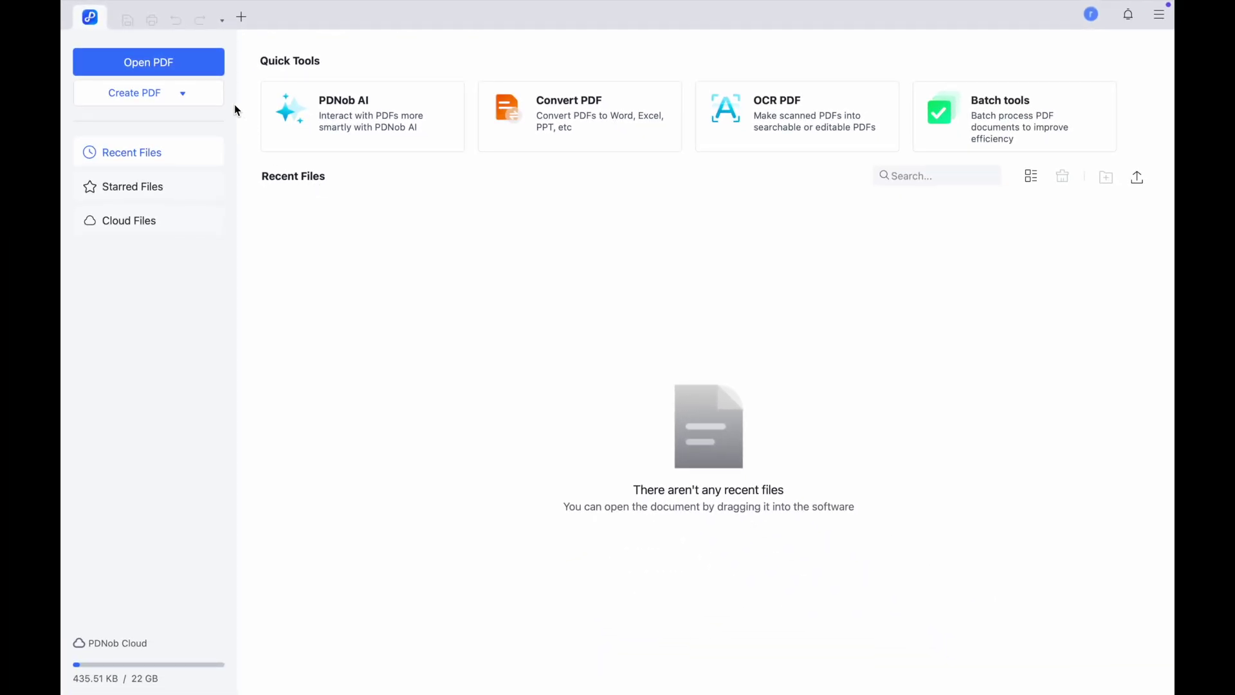
# - Open Are_Your_Digi...king_Sca.pdf from Downloads into Tenorshare PDNob
pyautogui.click(206, 69)
pyautogui.click(365, 186)
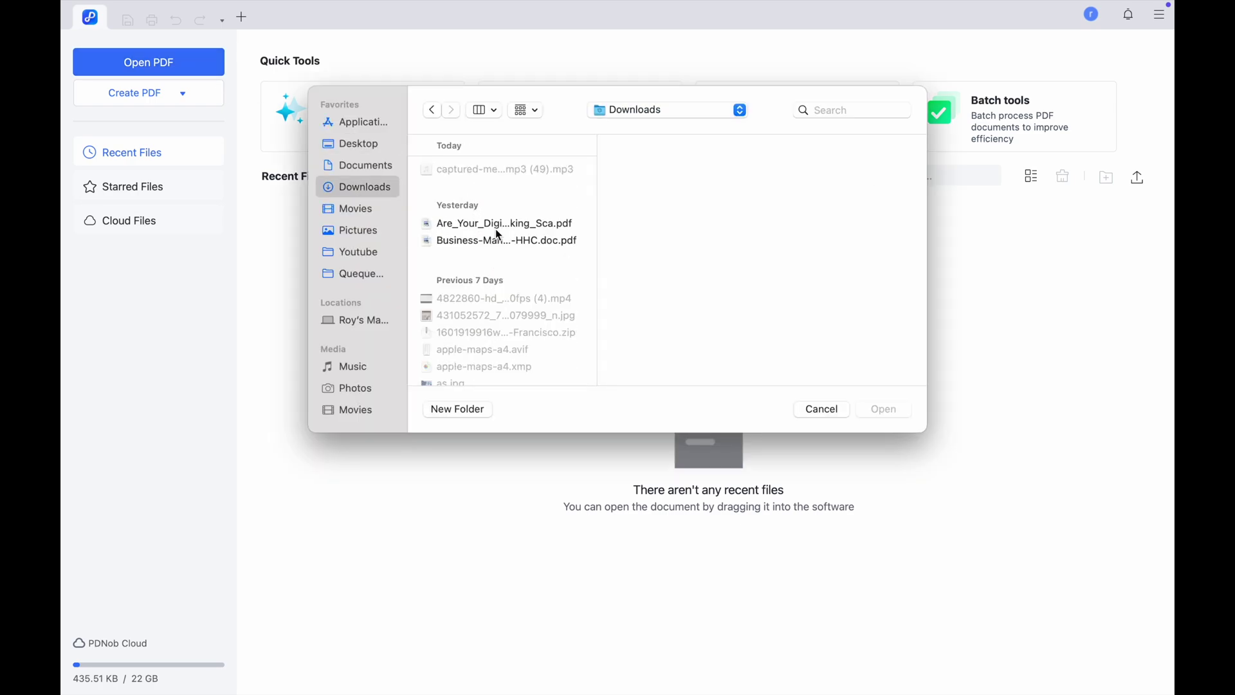
pyautogui.doubleClick(495, 229)
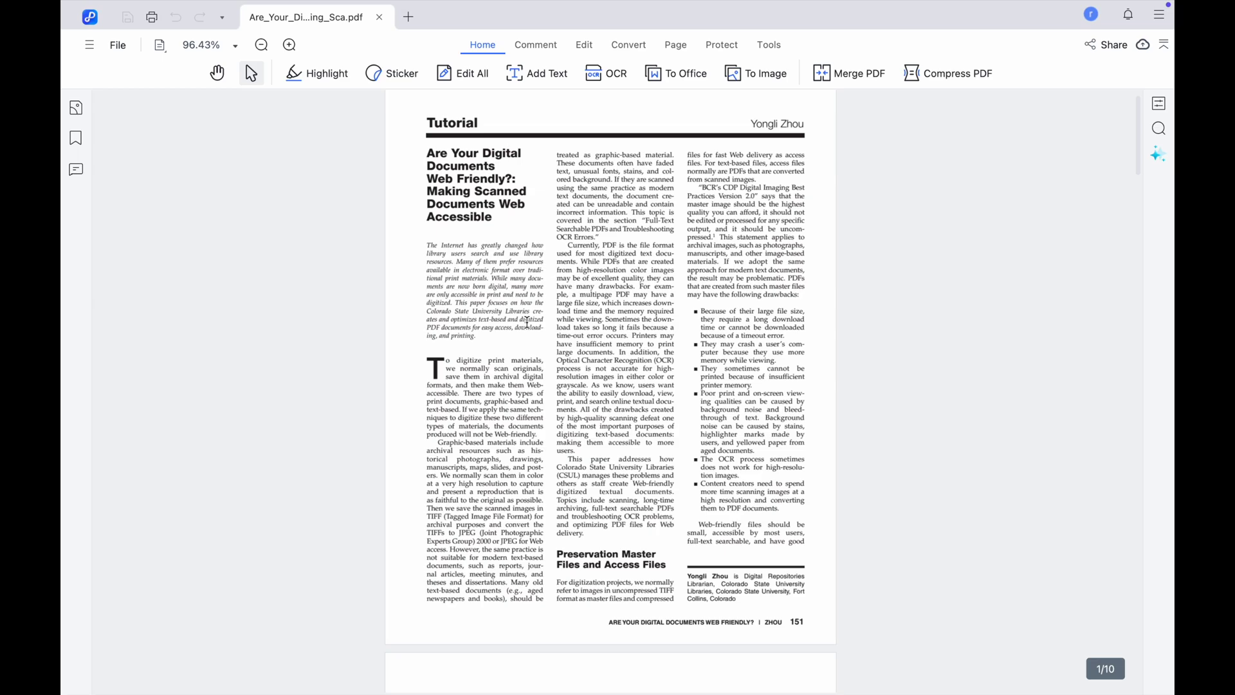
pyautogui.scroll(-8, 528, 324)
pyautogui.scroll(9, 528, 324)
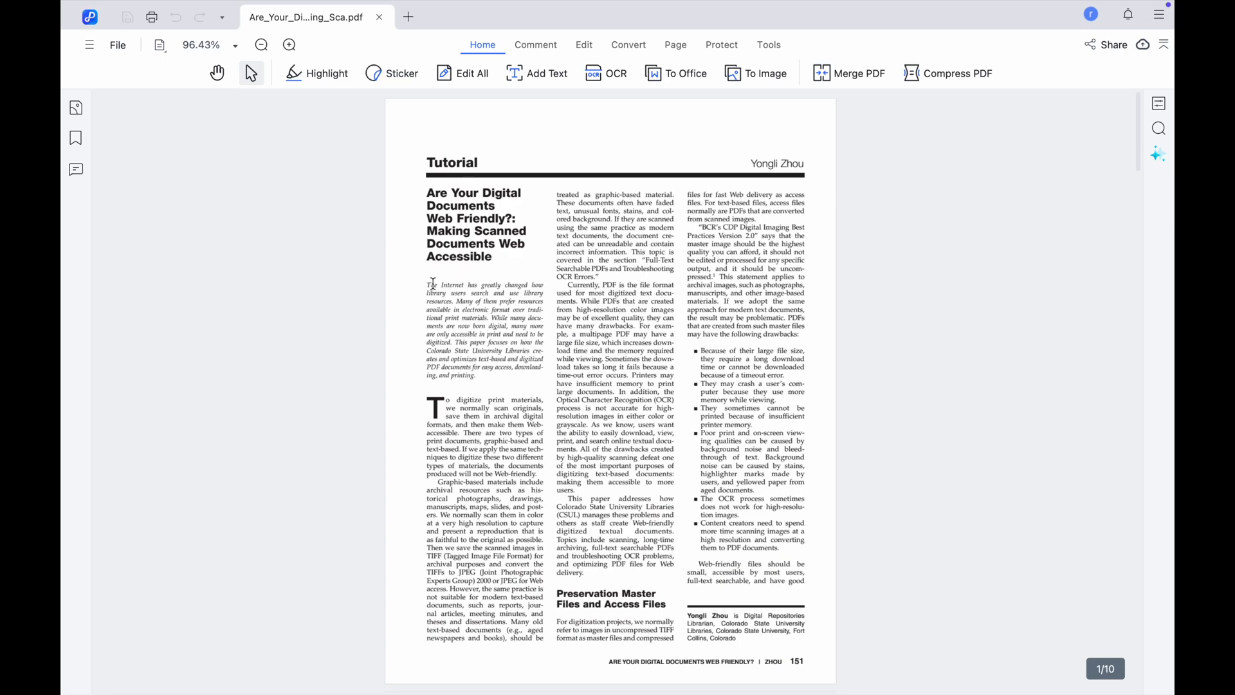
# - Select the abstract paragraph, then search for 'docume' and jump to a later result
pyautogui.moveTo(428, 284); pyautogui.dragTo(529, 376)
pyautogui.click(601, 222)
pyautogui.scroll(-1, 601, 223)
pyautogui.hotkey('ctrl', 'f')
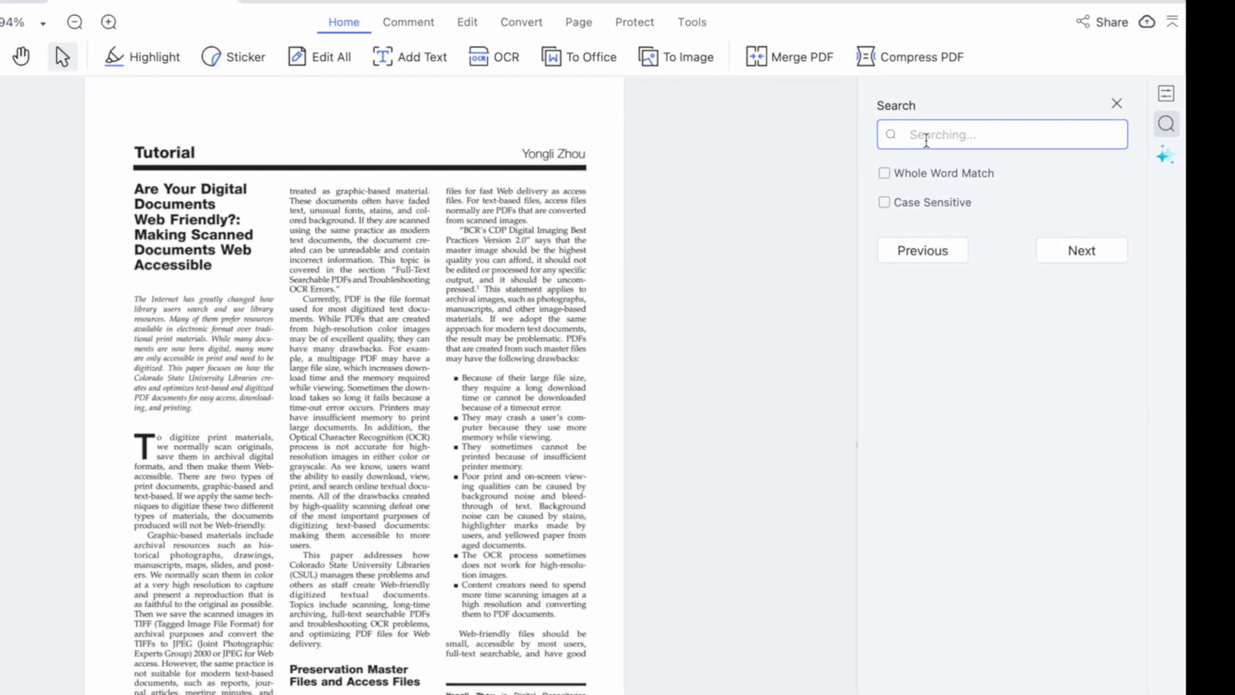
pyautogui.scroll(-3, 981, 540)
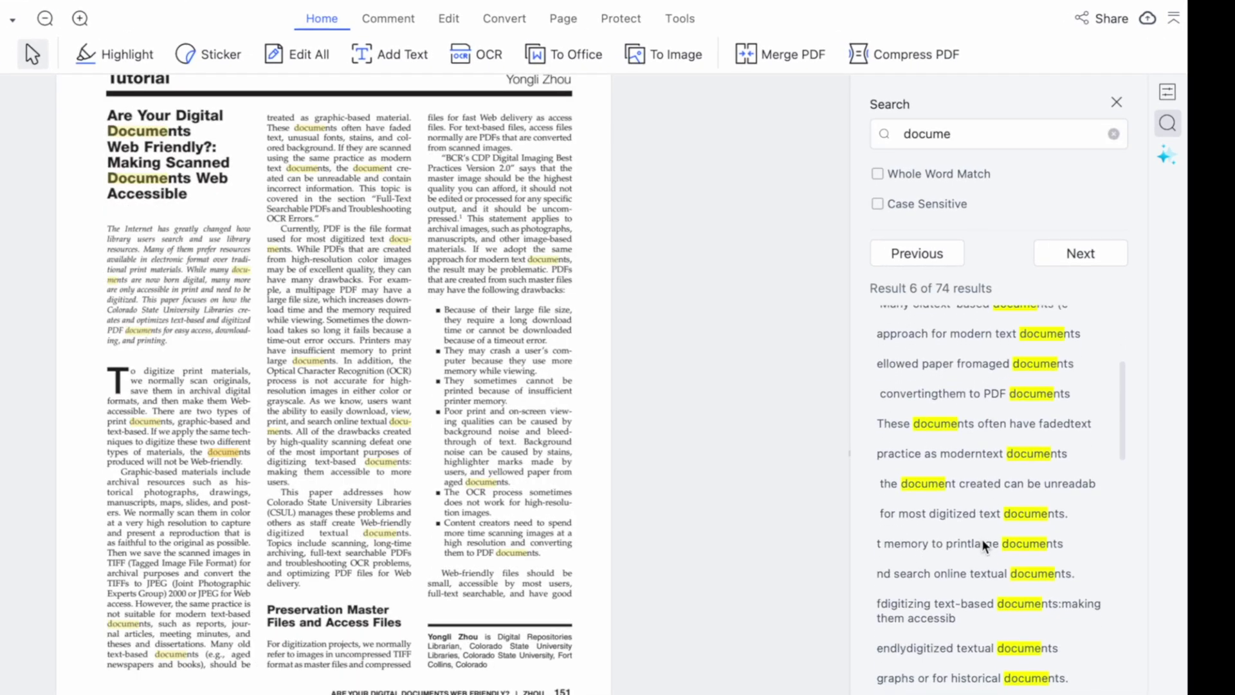
pyautogui.click(969, 575)
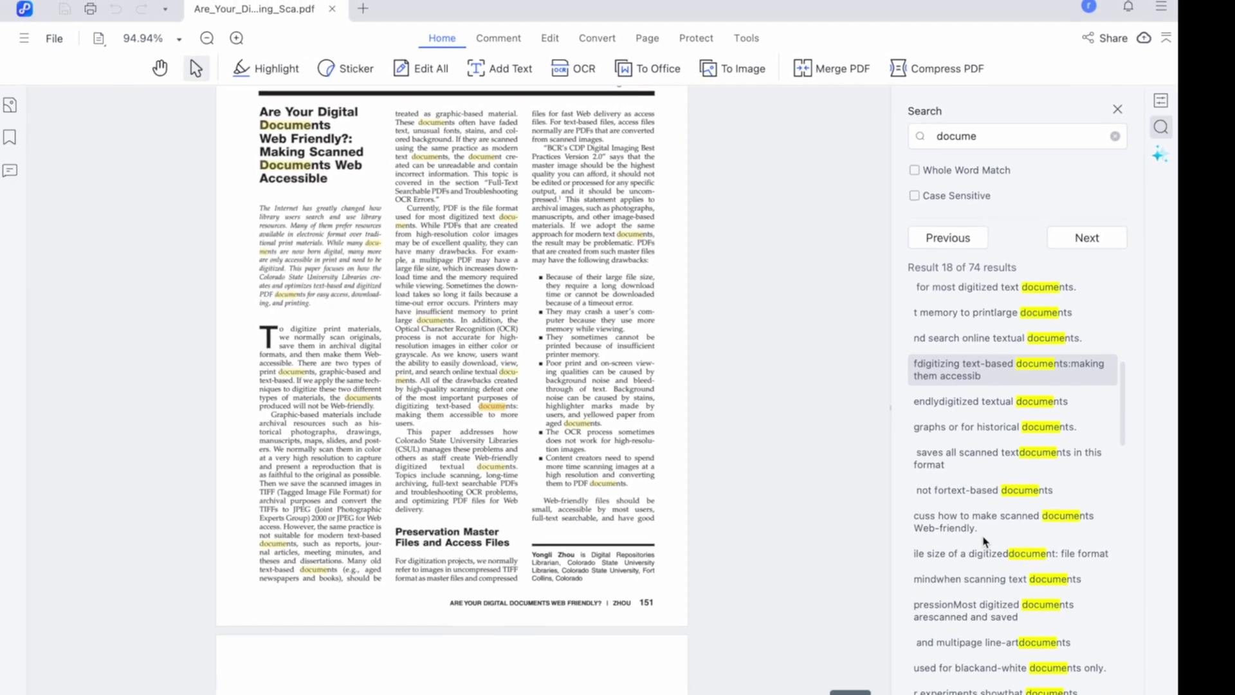
pyautogui.scroll(-10, 583, 434)
pyautogui.scroll(-10, 583, 434)
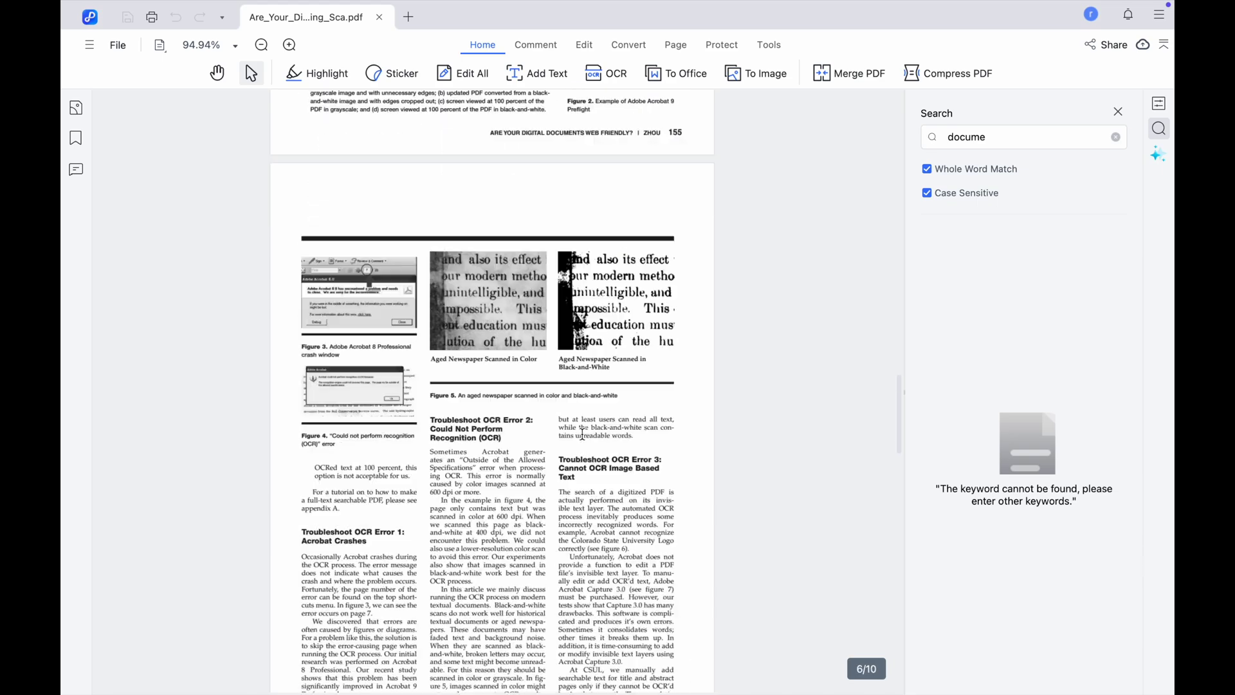
pyautogui.scroll(-5, 583, 434)
pyautogui.scroll(1, 560, 286)
# - Run Tools > OCR on the newspaper page with 'Scan to searchable text in image'
pyautogui.click(504, 218)
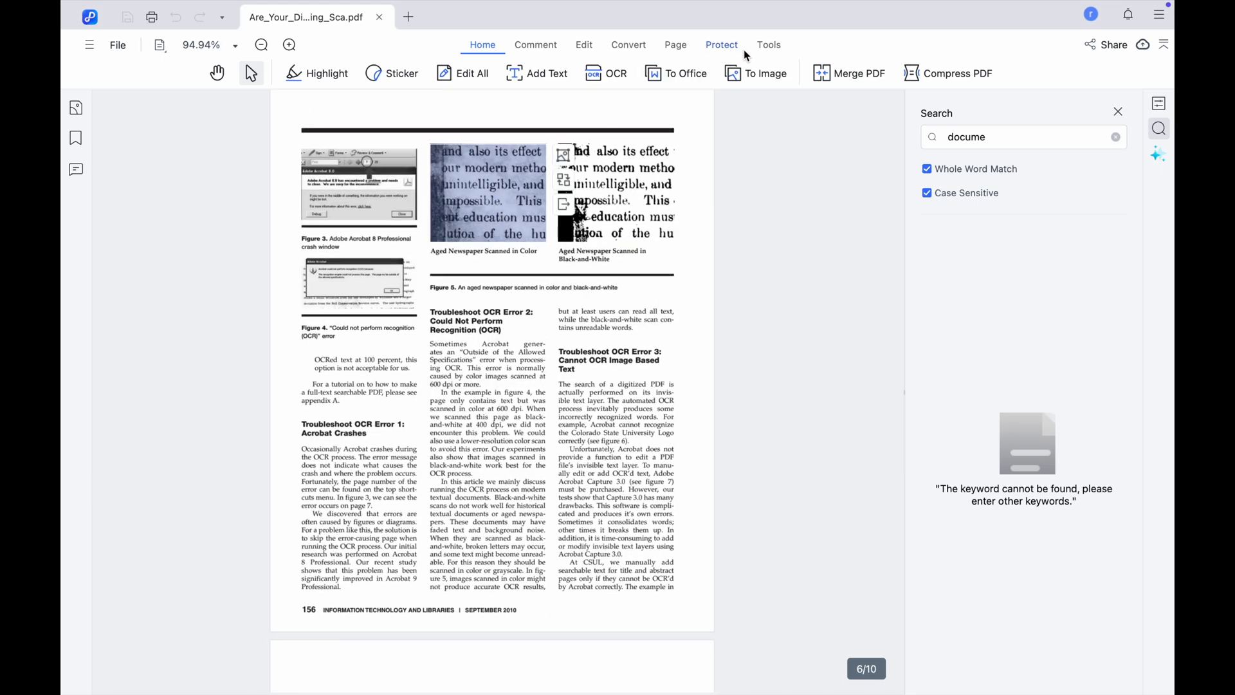
pyautogui.click(768, 45)
pyautogui.click(616, 74)
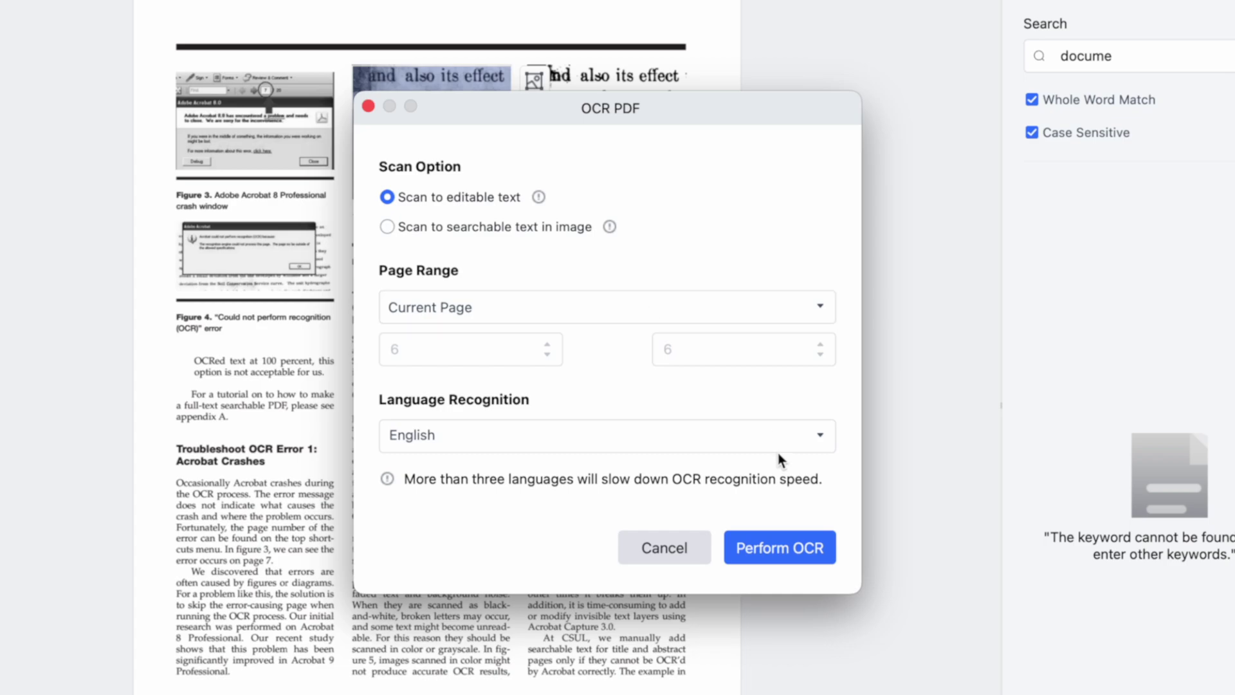
pyautogui.click(557, 228)
pyautogui.click(766, 537)
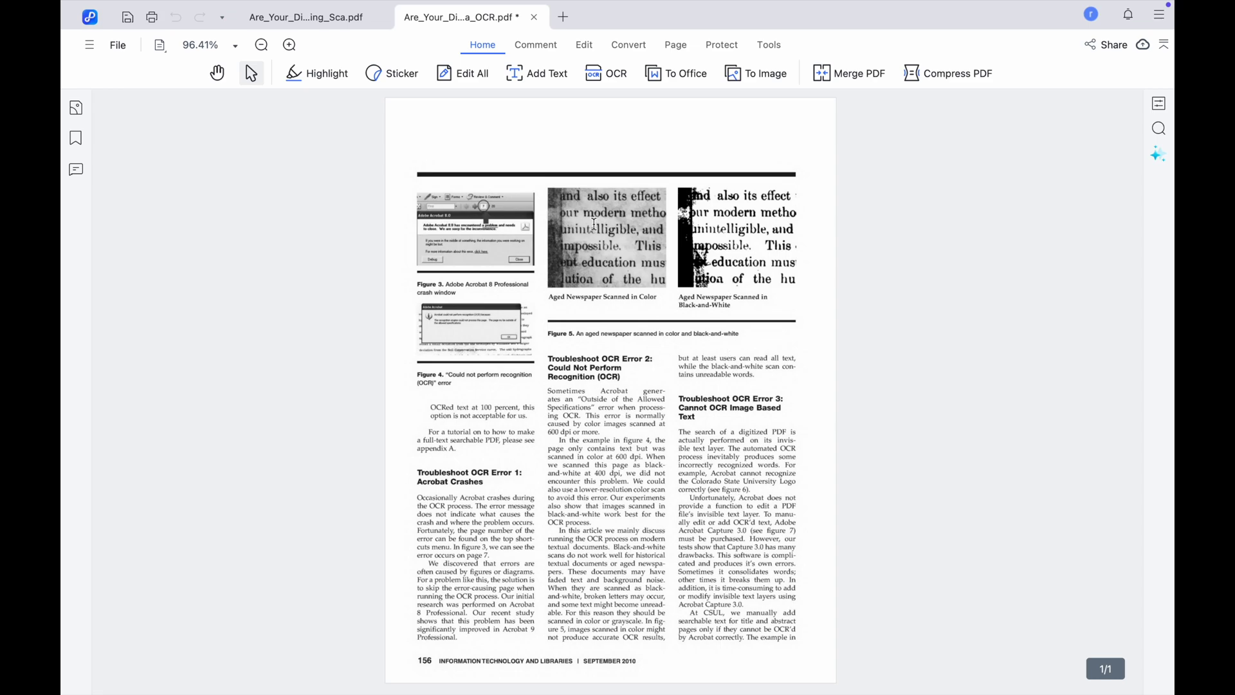
# - Select words in both OCR'd newspaper scans and start a search for 'modern metho'
pyautogui.moveTo(564, 194); pyautogui.dragTo(661, 286)
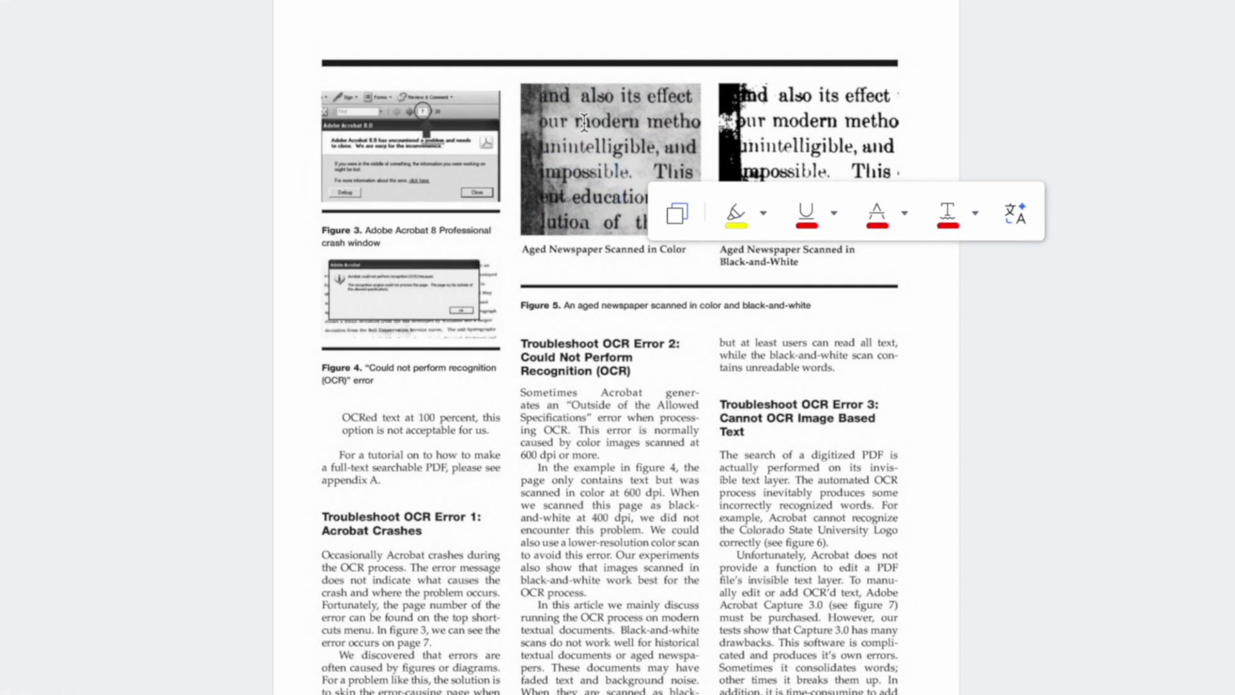
pyautogui.moveTo(579, 122); pyautogui.dragTo(656, 151)
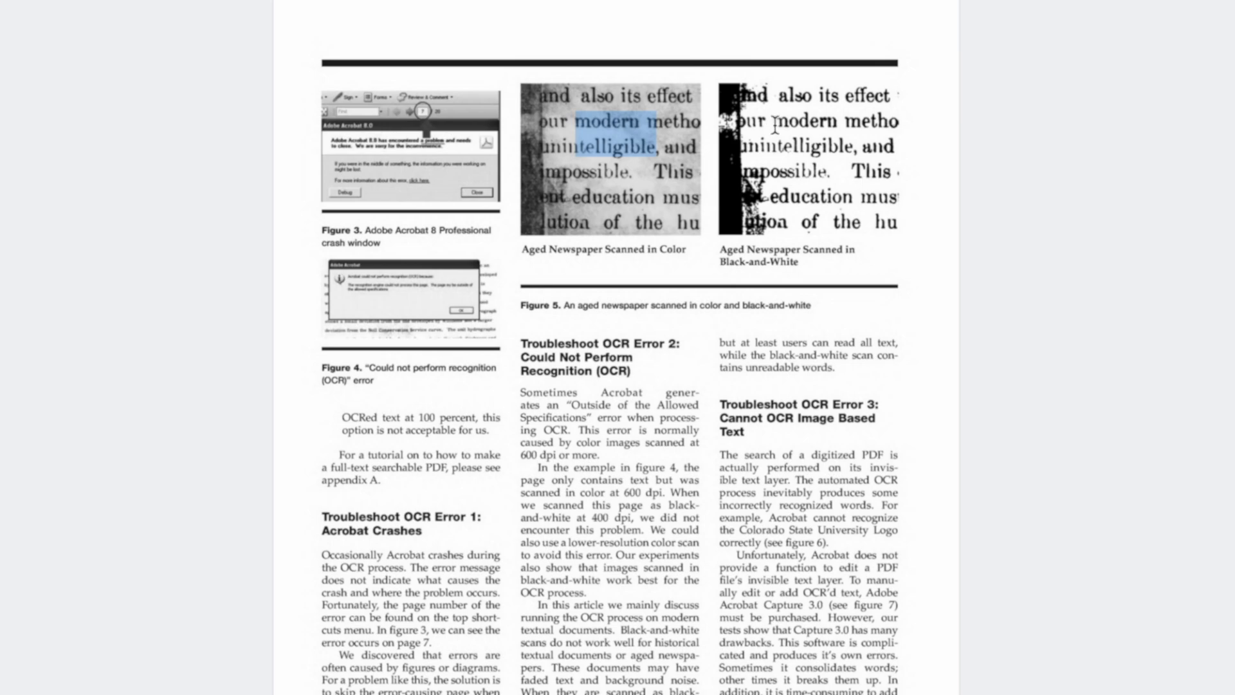
pyautogui.moveTo(772, 122); pyautogui.dragTo(896, 124)
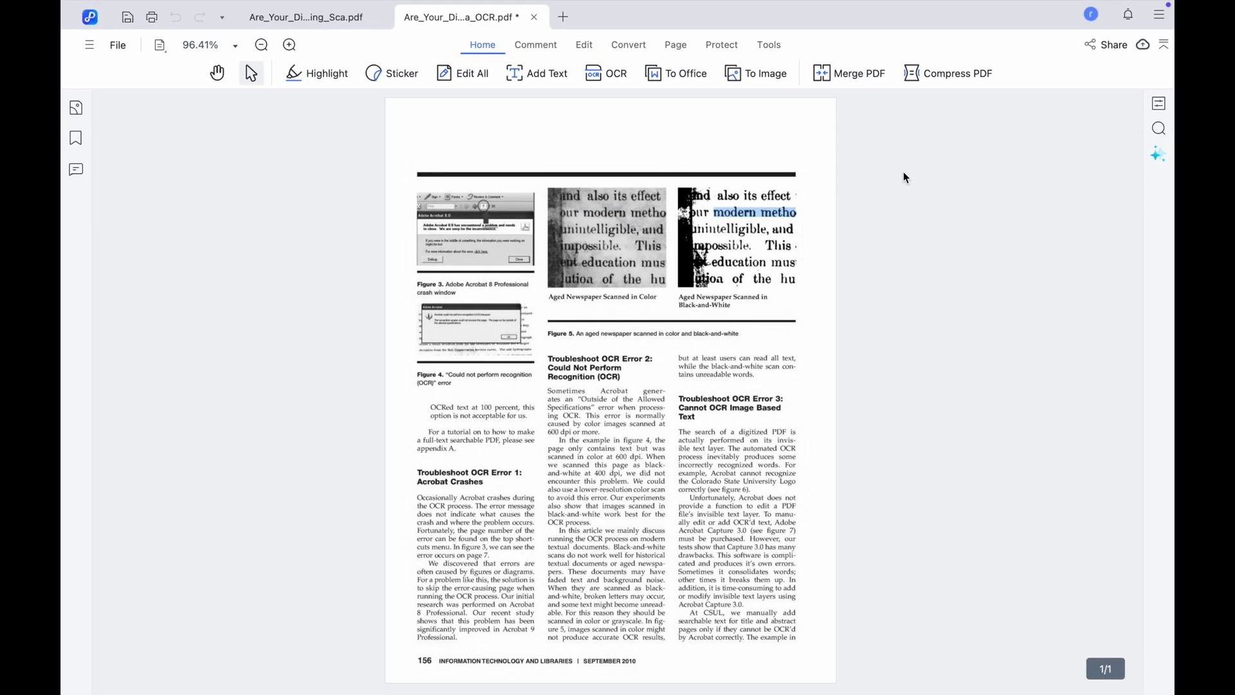
pyautogui.hotkey('ctrl', 'f')
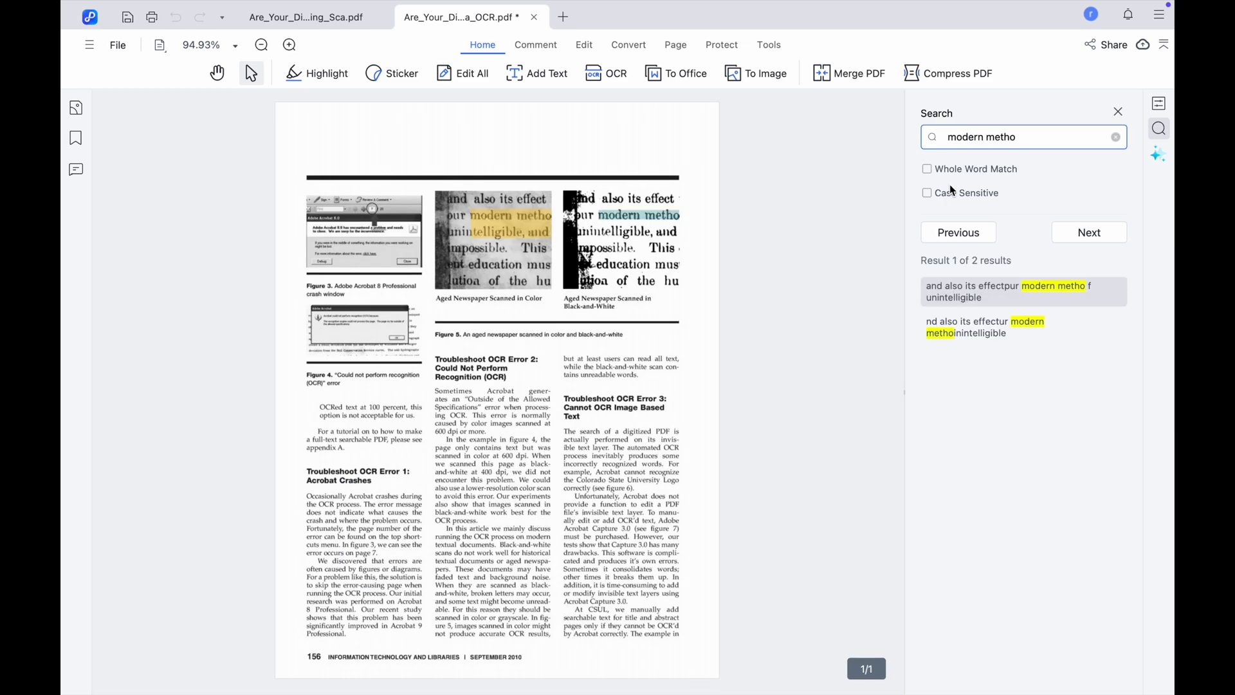
# - Jump between Result 1 and Result 2 and select the matched words in the black-and-white scan
pyautogui.click(957, 327)
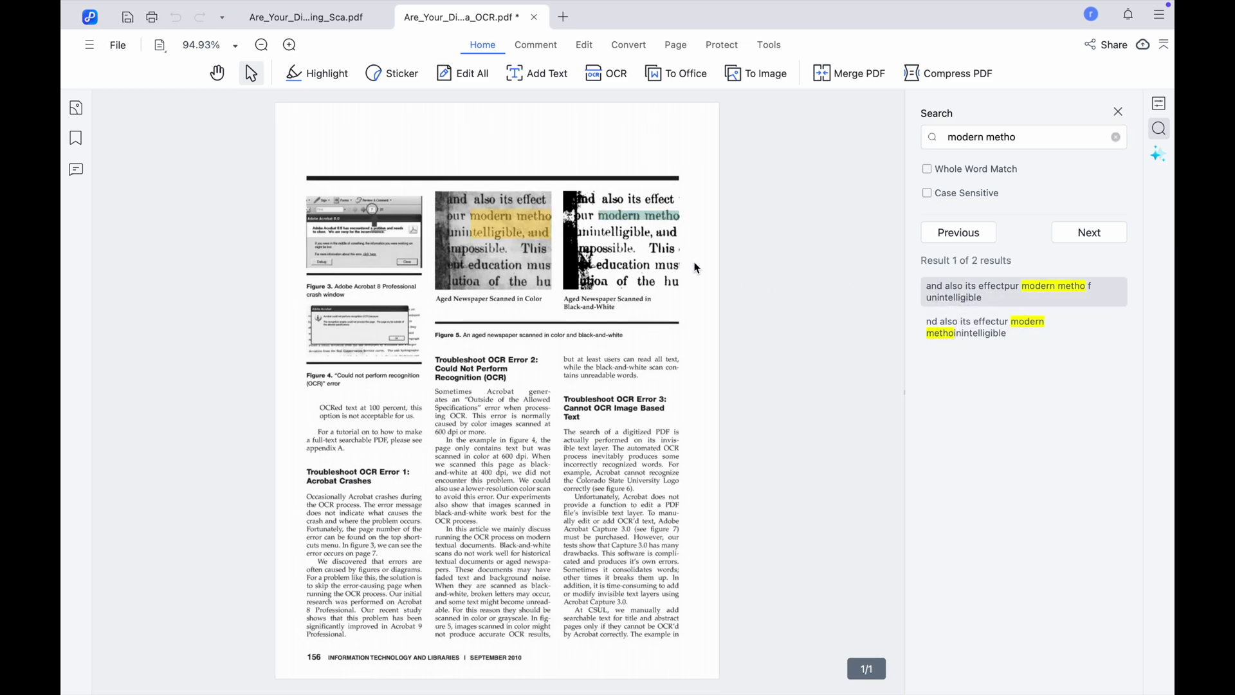
pyautogui.click(953, 283)
pyautogui.click(966, 319)
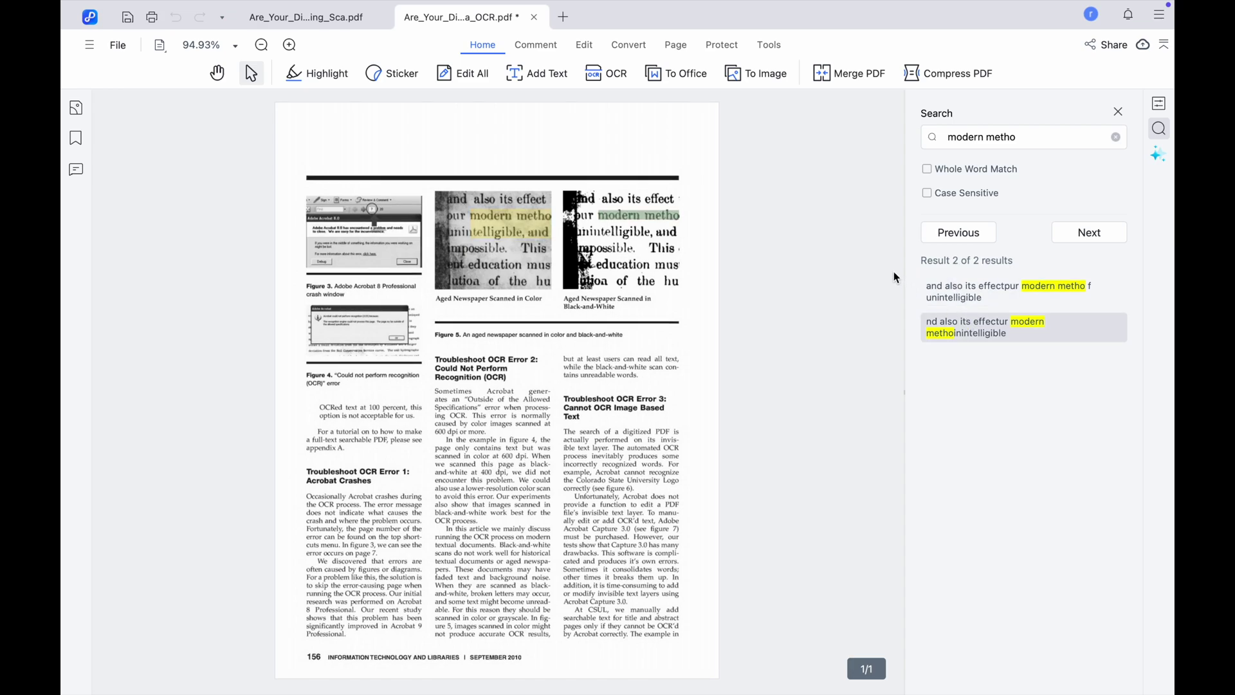
pyautogui.moveTo(599, 214); pyautogui.dragTo(680, 216)
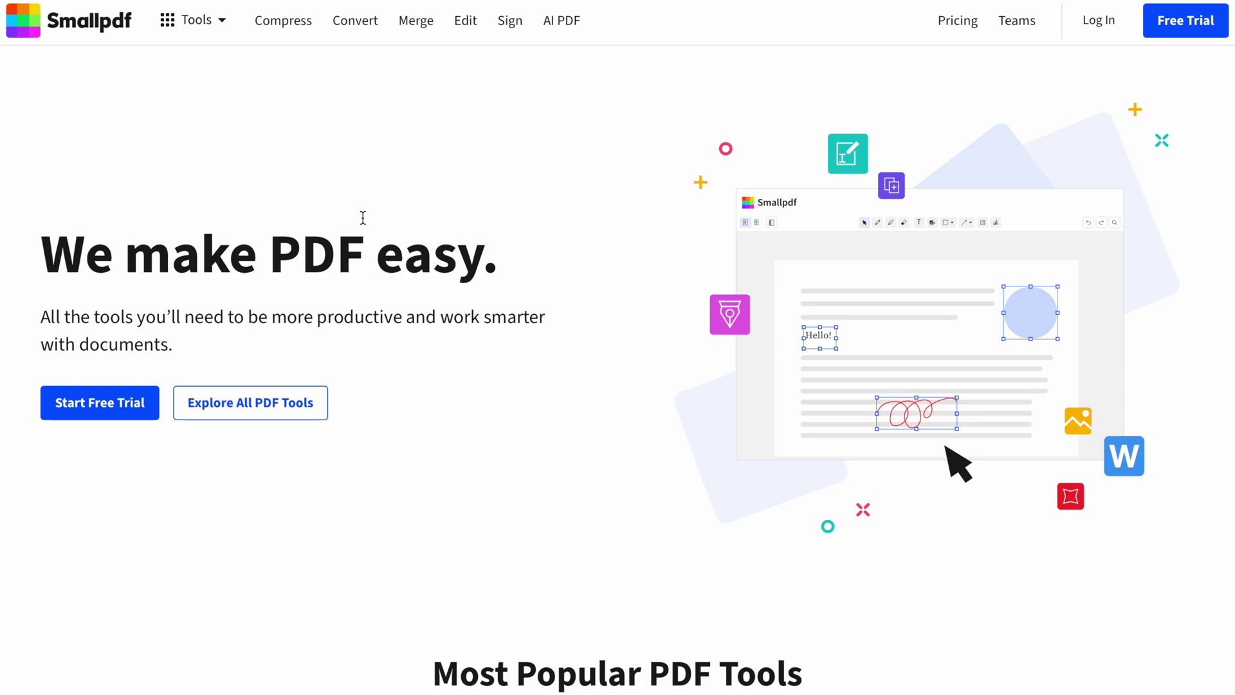
# - Highlight the Smallpdf heading, then open the PDF OCR tool from the Tools menu
pyautogui.moveTo(47, 253); pyautogui.dragTo(265, 305)
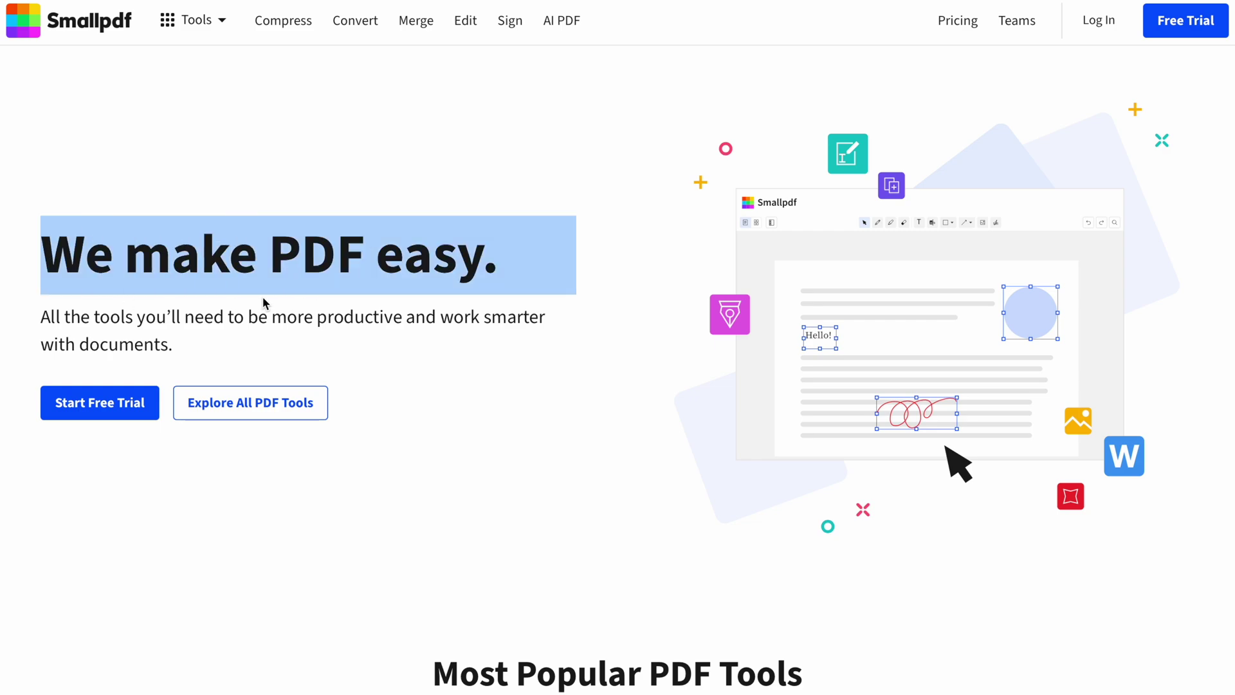
pyautogui.click(280, 205)
pyautogui.click(205, 23)
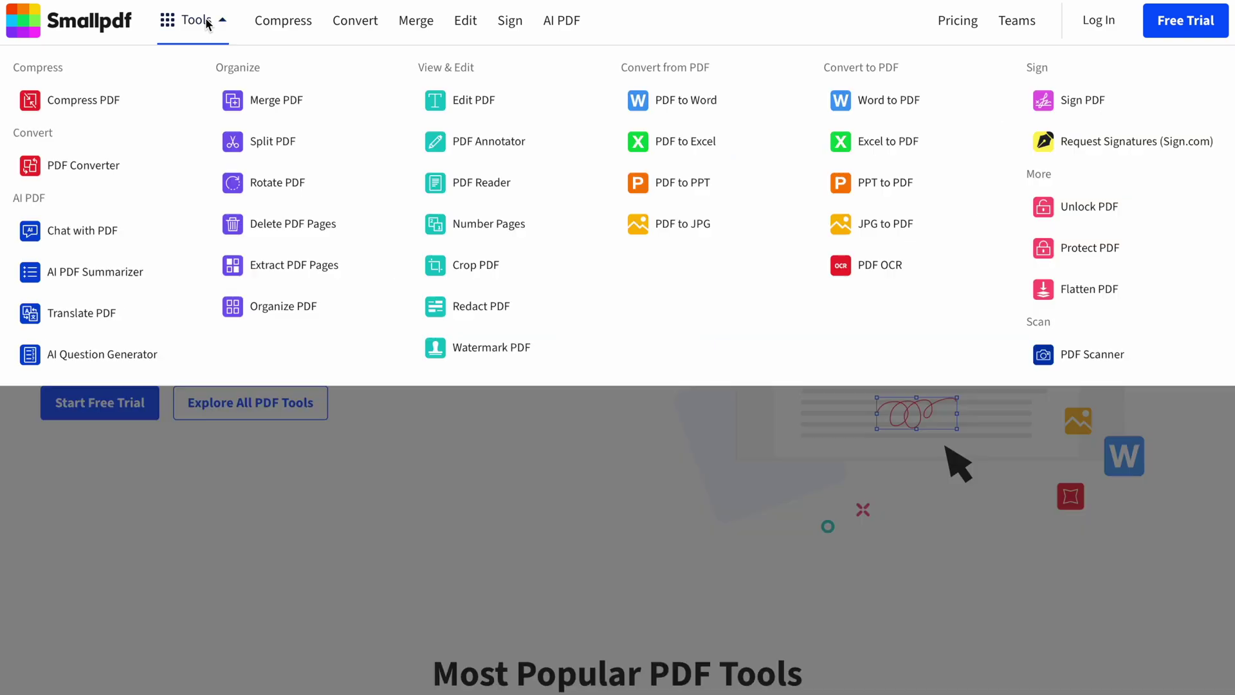
pyautogui.click(880, 267)
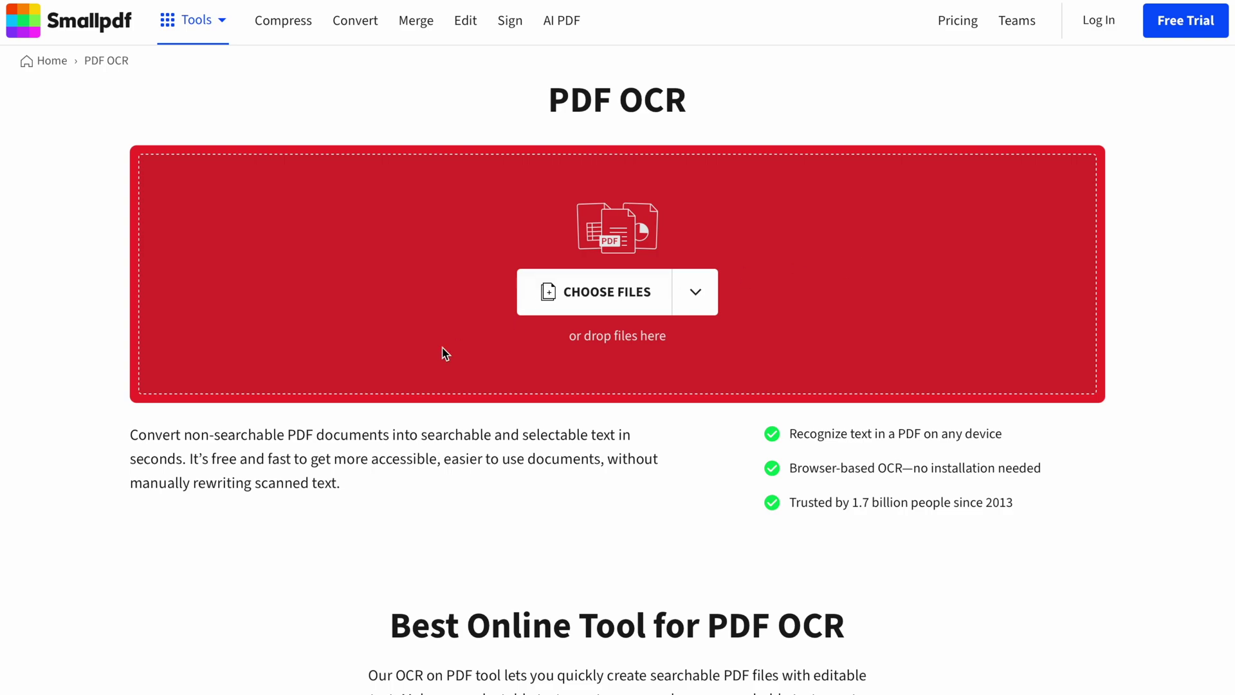
# - Upload the scanned article PDF from Downloads to Smallpdf for OCR
pyautogui.click(539, 279)
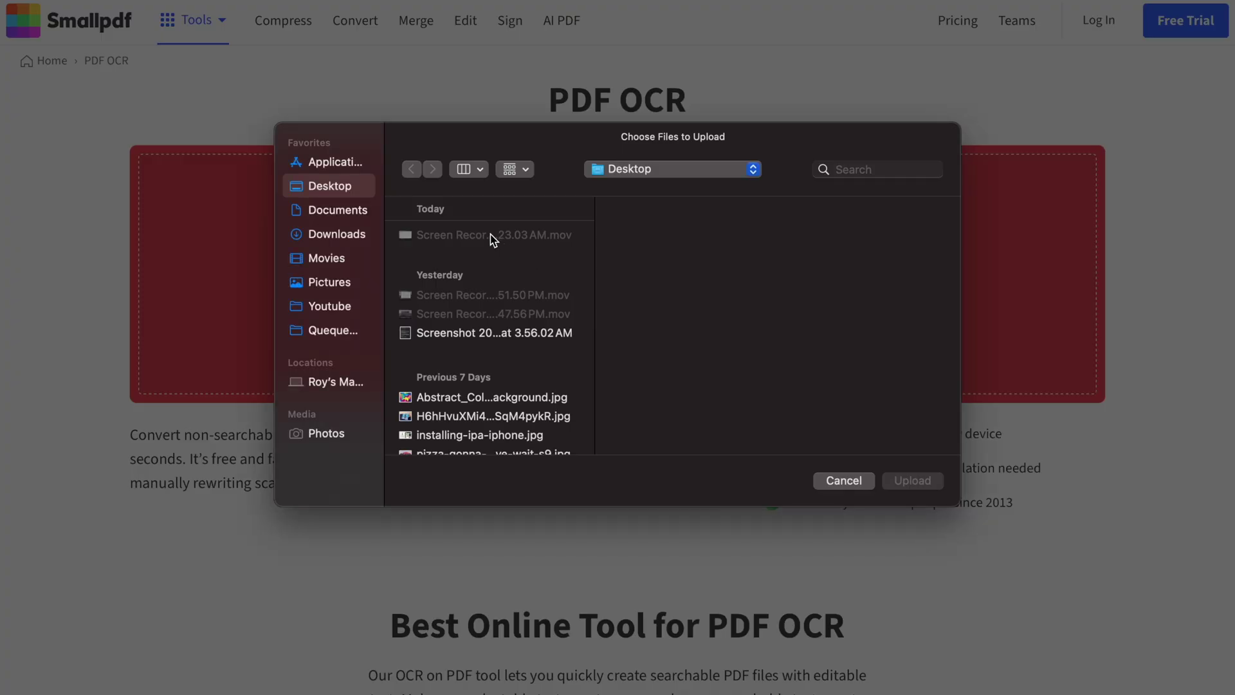
pyautogui.click(331, 233)
pyautogui.doubleClick(489, 334)
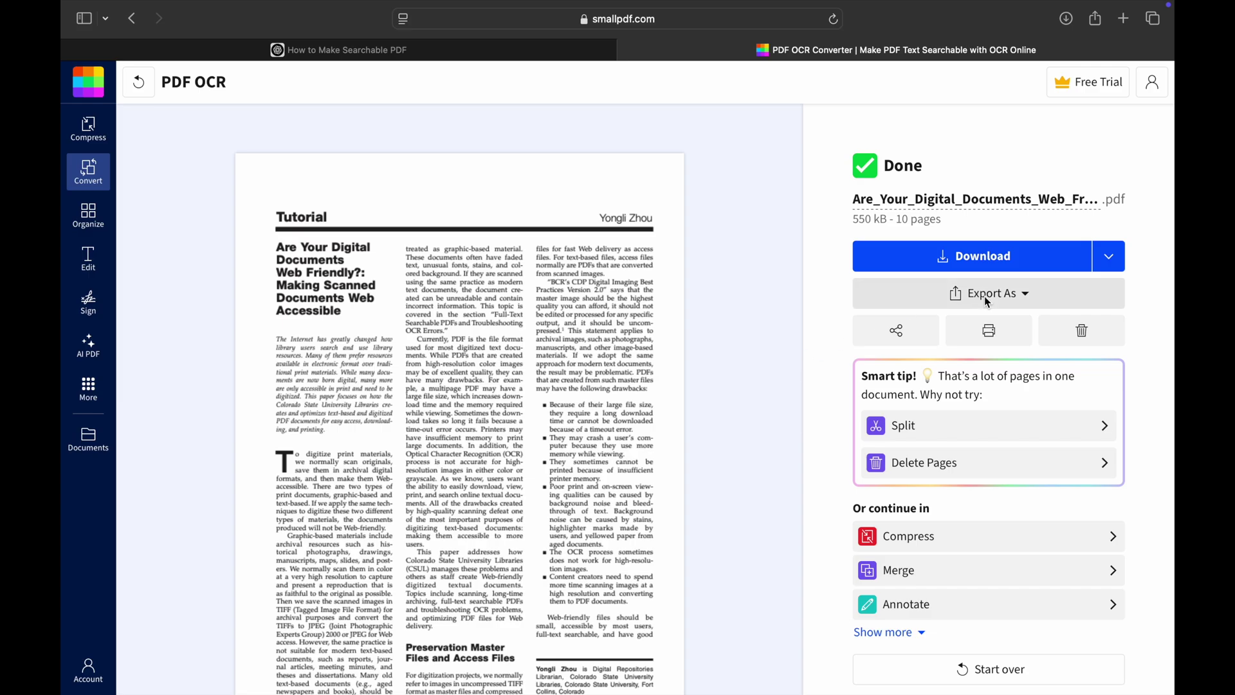
pyautogui.scroll(-2, 847, 432)
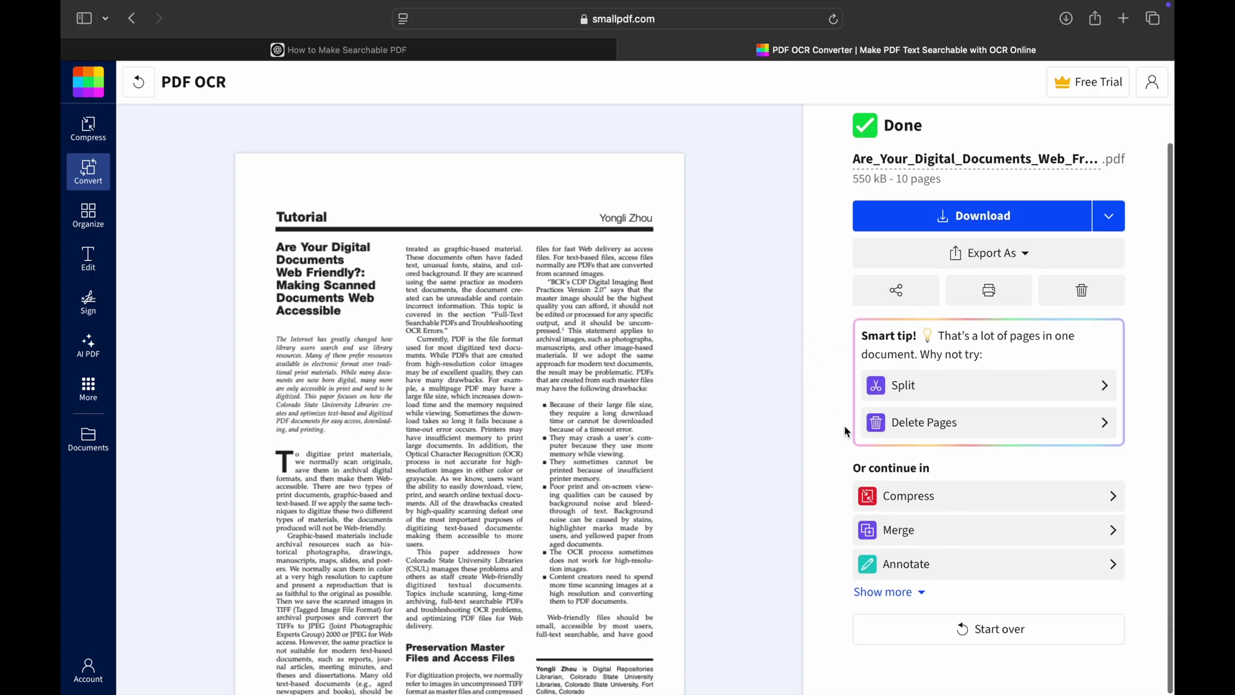
pyautogui.scroll(-10, 517, 435)
pyautogui.scroll(-10, 517, 482)
pyautogui.scroll(-8, 517, 509)
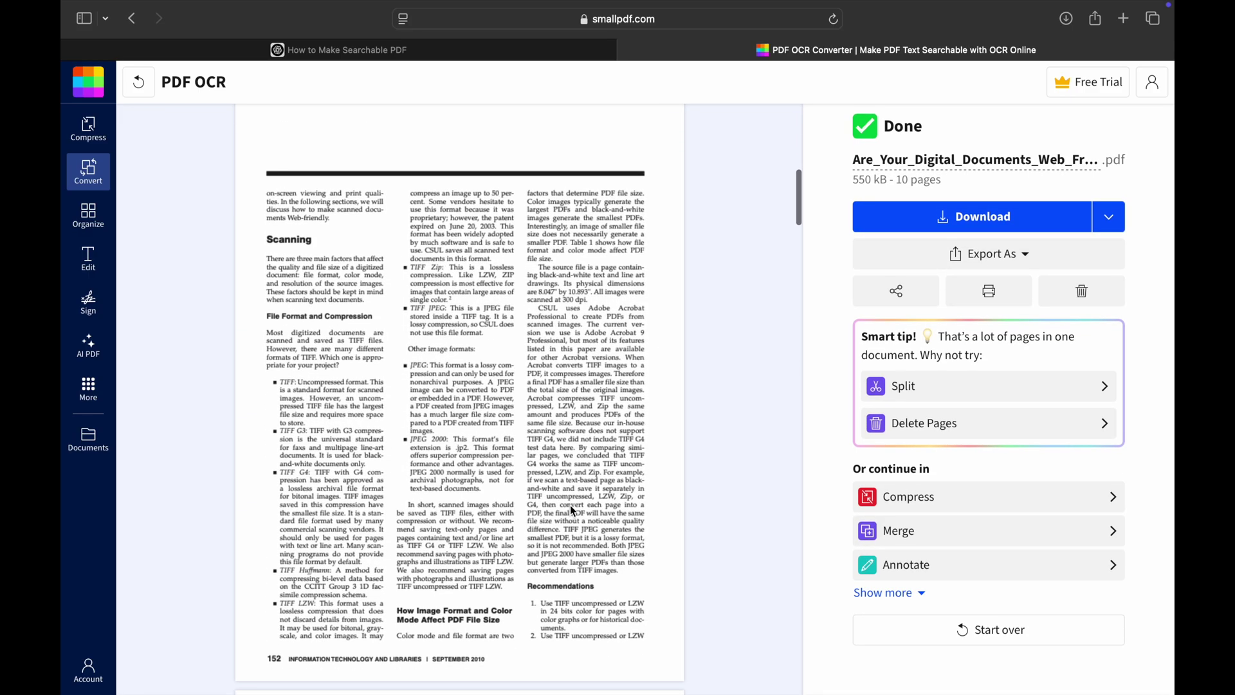
pyautogui.scroll(-5, 574, 505)
pyautogui.scroll(-5, 574, 505)
pyautogui.scroll(-3, 575, 506)
pyautogui.scroll(-3, 574, 505)
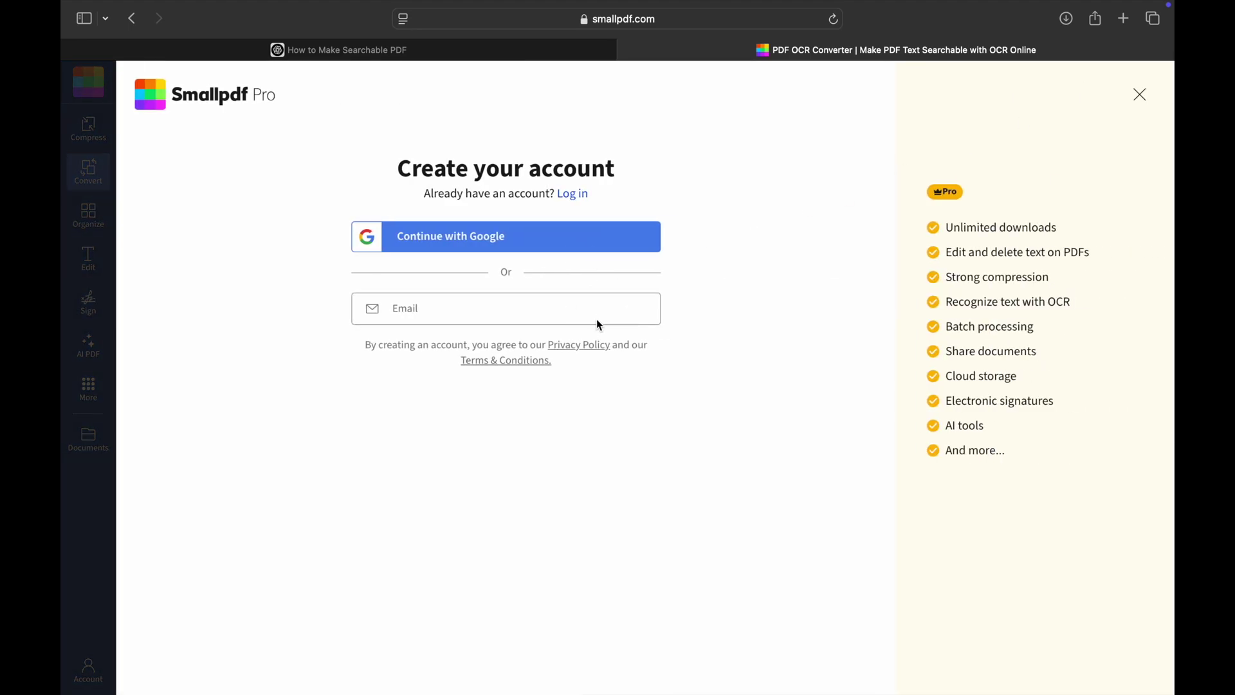
# - Start entering the sign-up email in the Create your account form
pyautogui.click(596, 321)
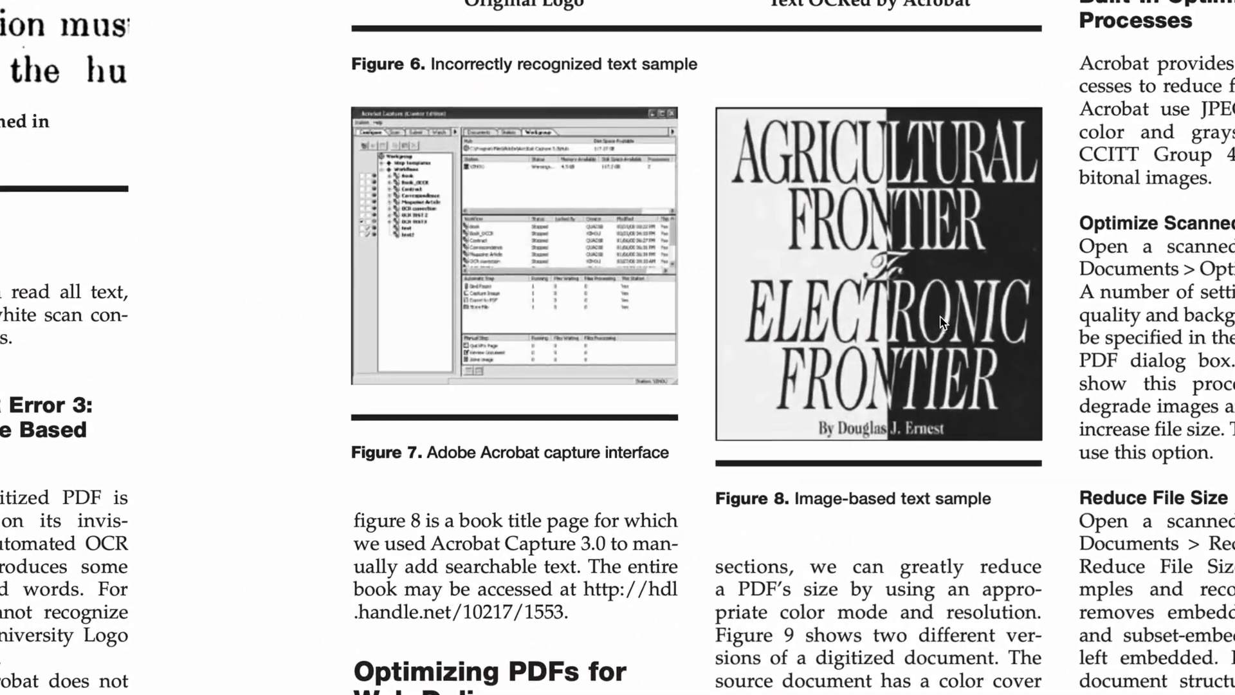
# - Highlight the PDNob product headline on the Tenorshare website before returning to the editor
pyautogui.moveTo(840, 257); pyautogui.dragTo(714, 84)
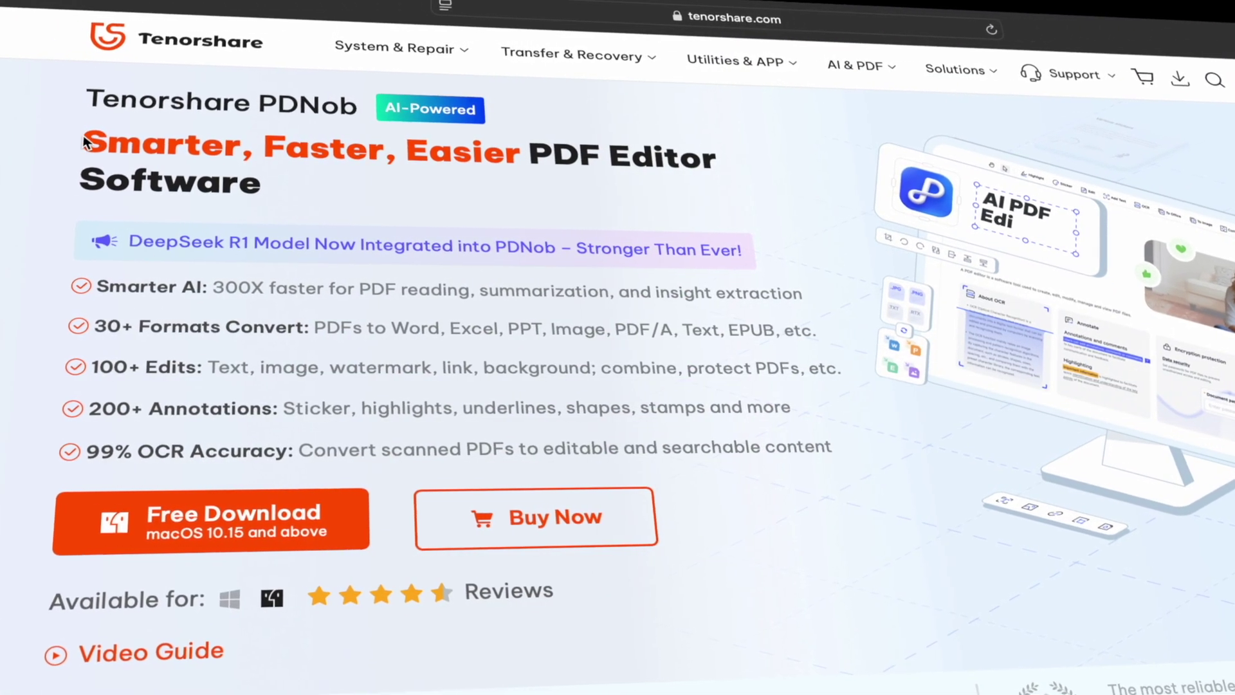
pyautogui.moveTo(89, 136); pyautogui.dragTo(282, 186)
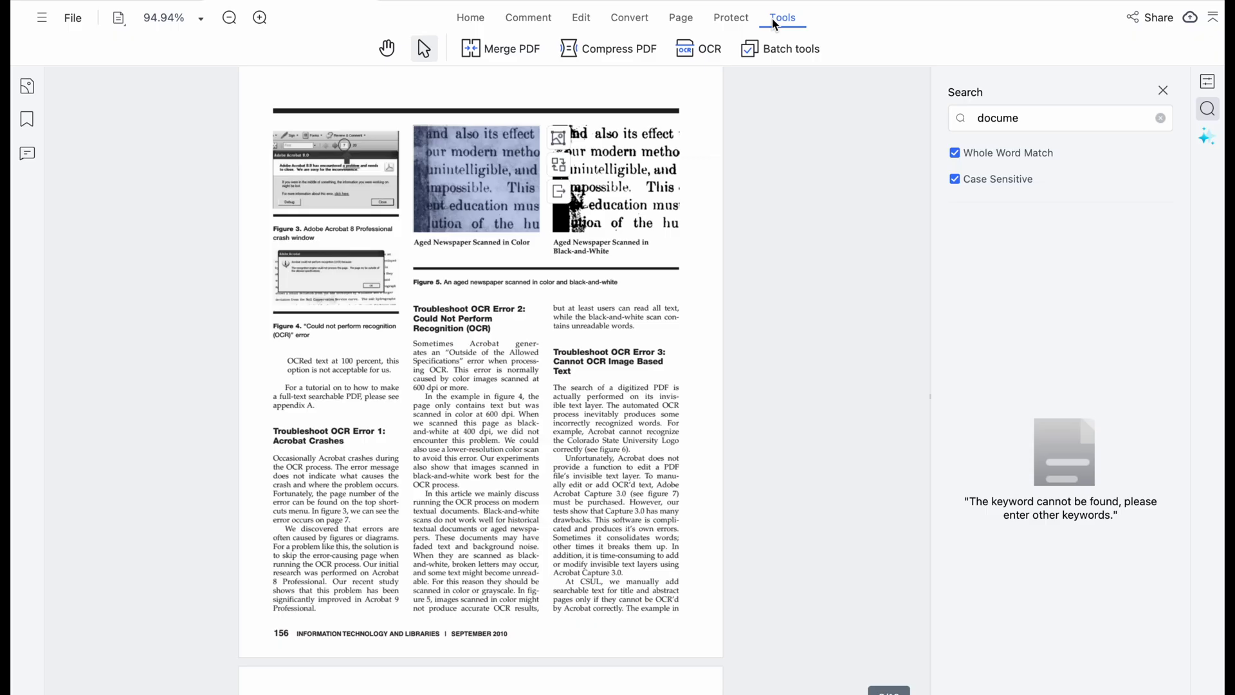
# - Run OCR on the newspaper-figures page using 'Scan to searchable text in image'
pyautogui.click(702, 48)
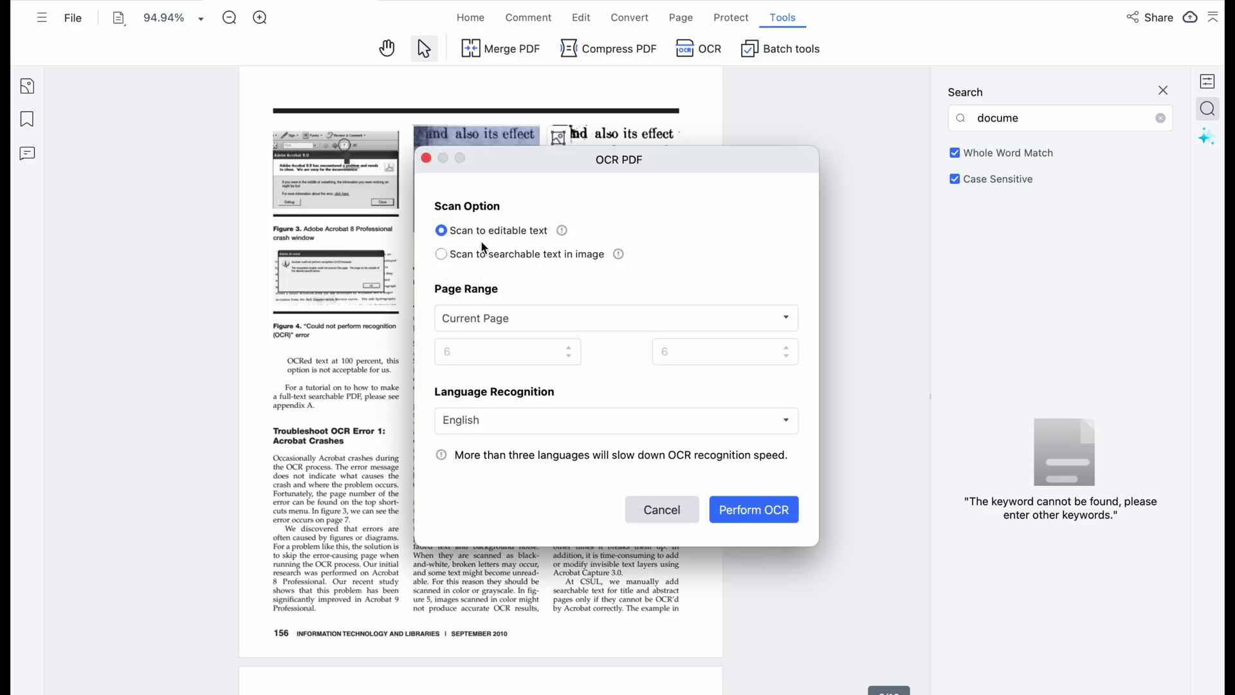
pyautogui.click(441, 254)
pyautogui.click(753, 509)
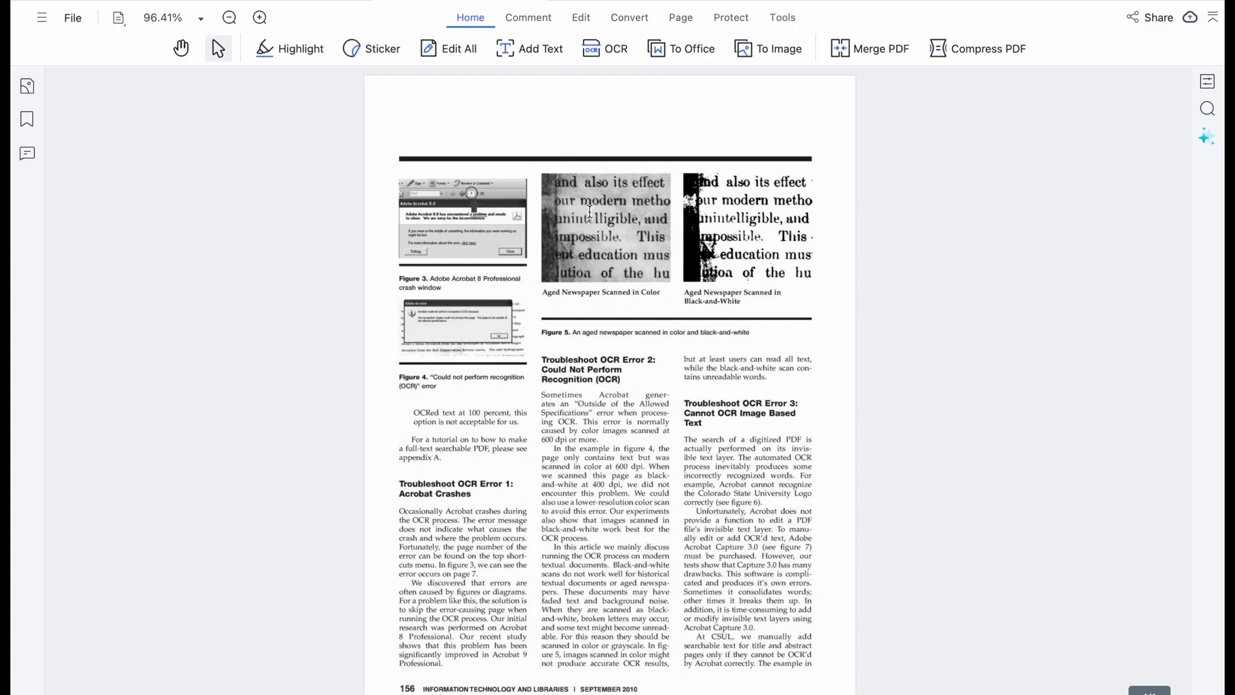
# - Select words in the color newspaper scan, ending with 'modern' through 'unintelligible'
pyautogui.moveTo(560, 182); pyautogui.dragTo(662, 278)
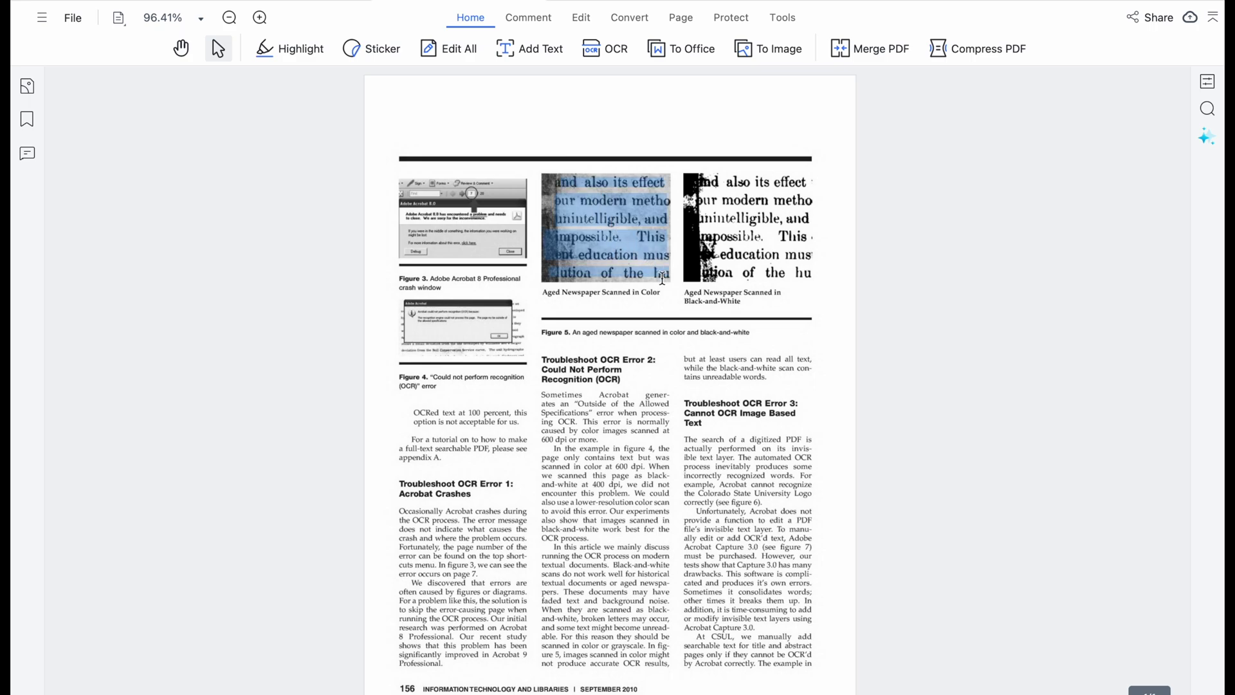
pyautogui.click(623, 234)
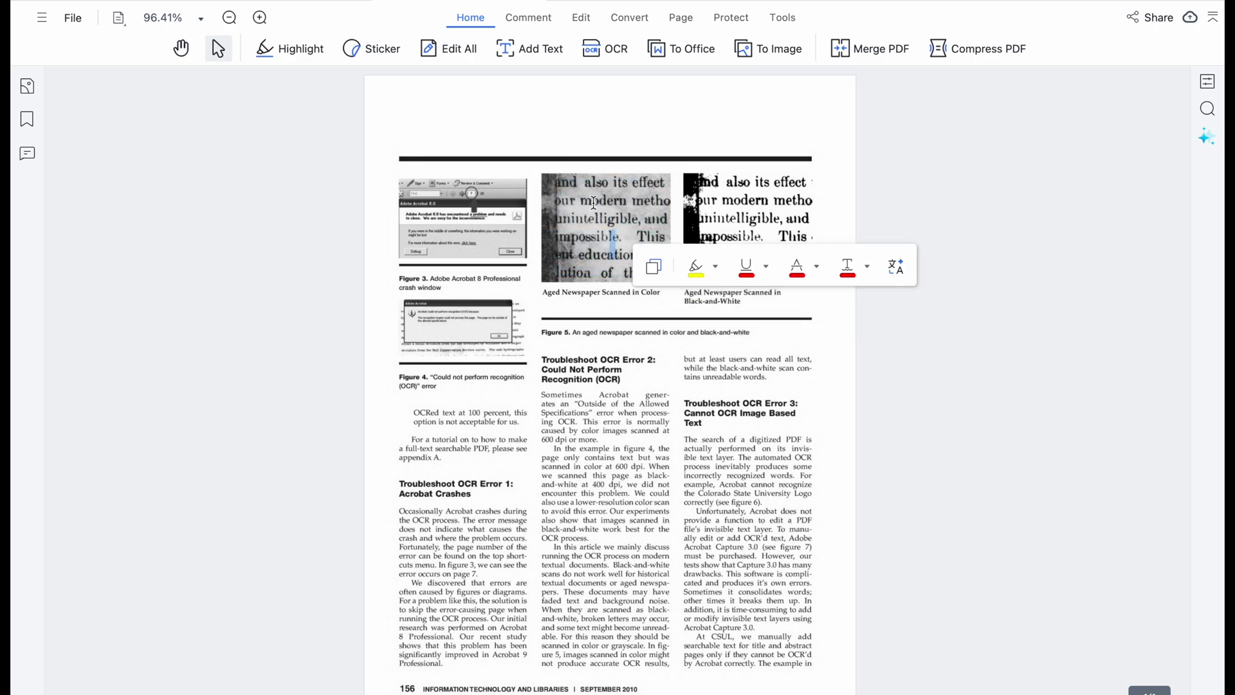
pyautogui.moveTo(581, 200); pyautogui.dragTo(637, 222)
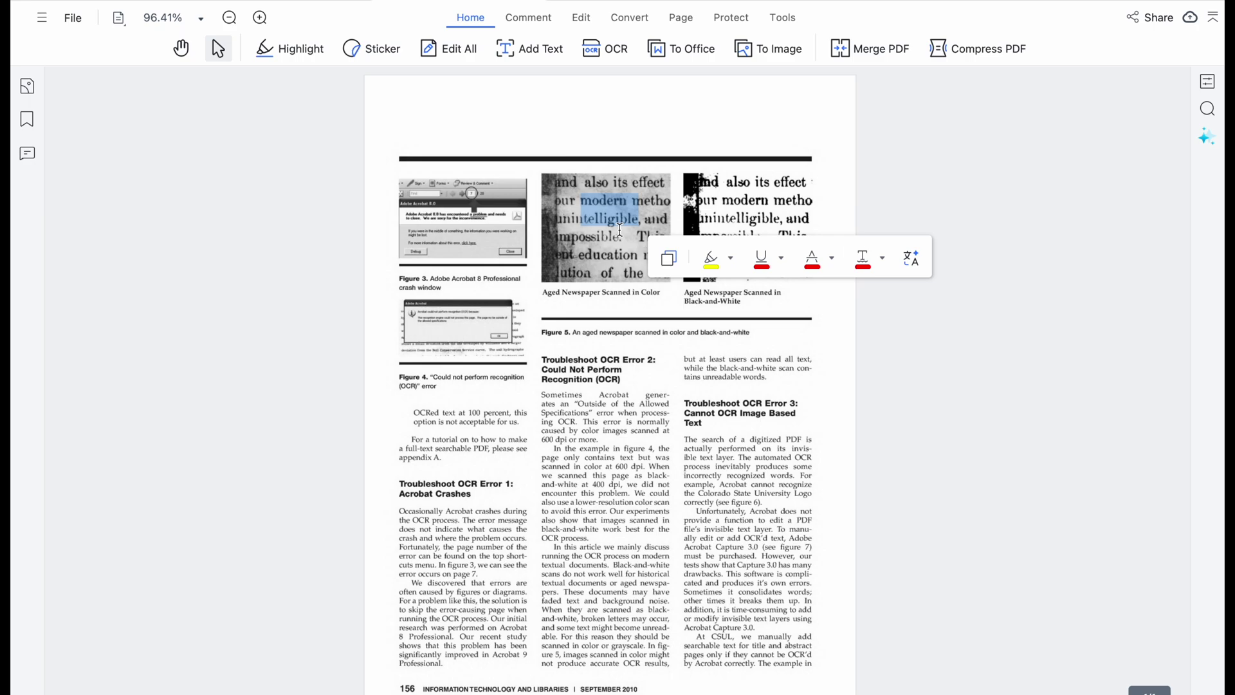